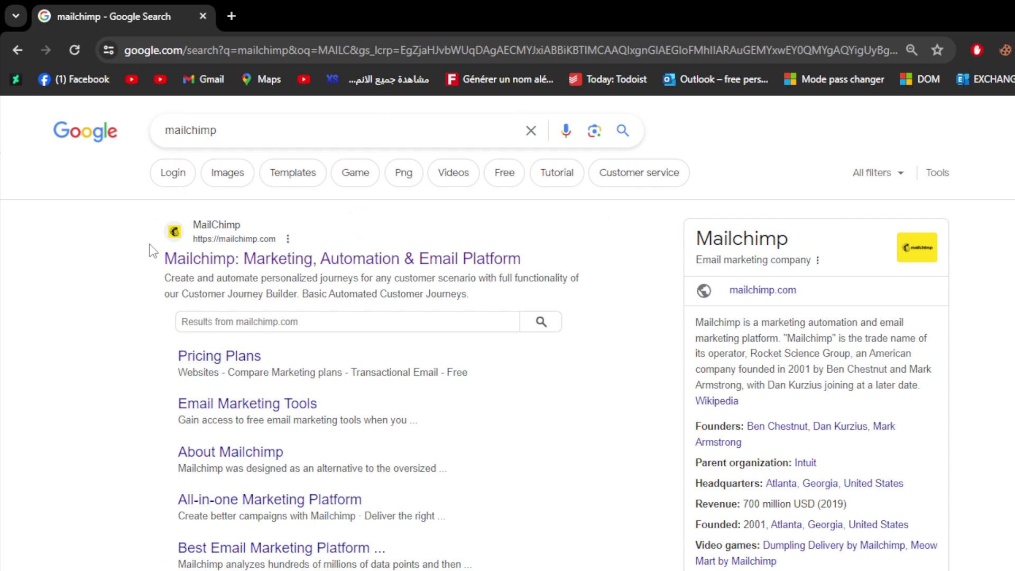
Open the Mailchimp site, log in, and defer the security verification setup
click(393, 263)
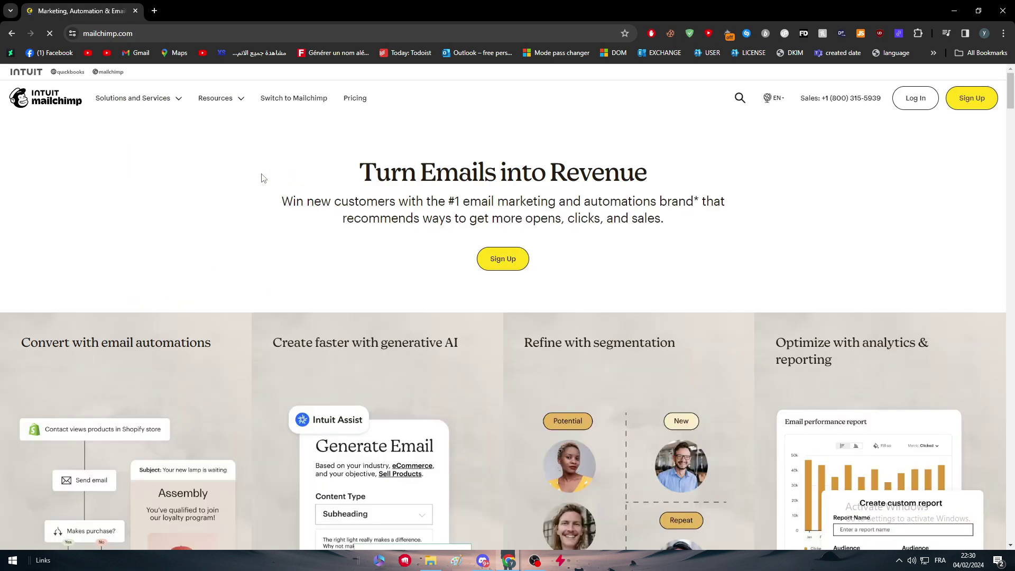
click(915, 98)
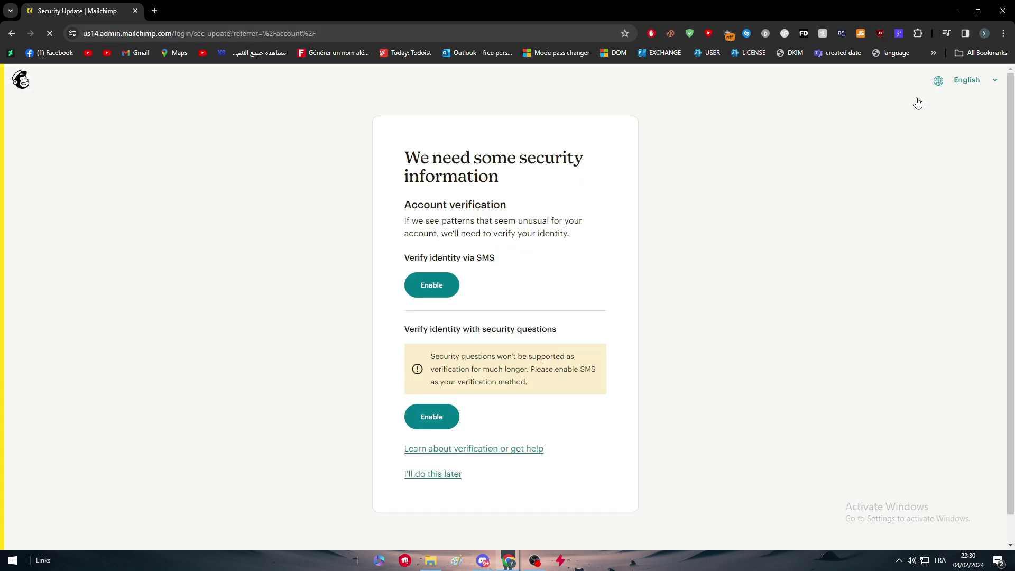
click(433, 475)
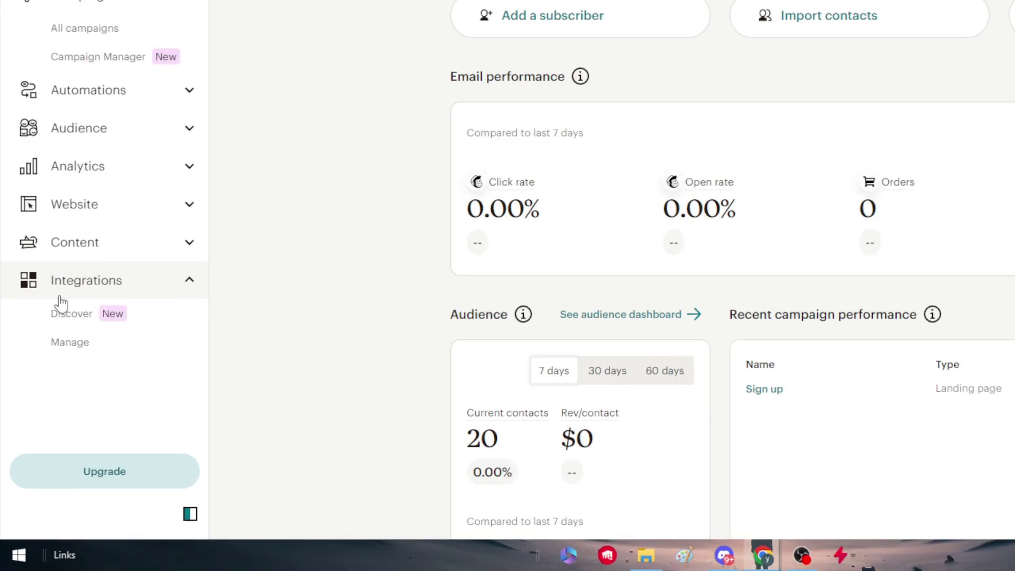
Search the integrations directory for 'FACE' and open the Facebook integration page
click(72, 315)
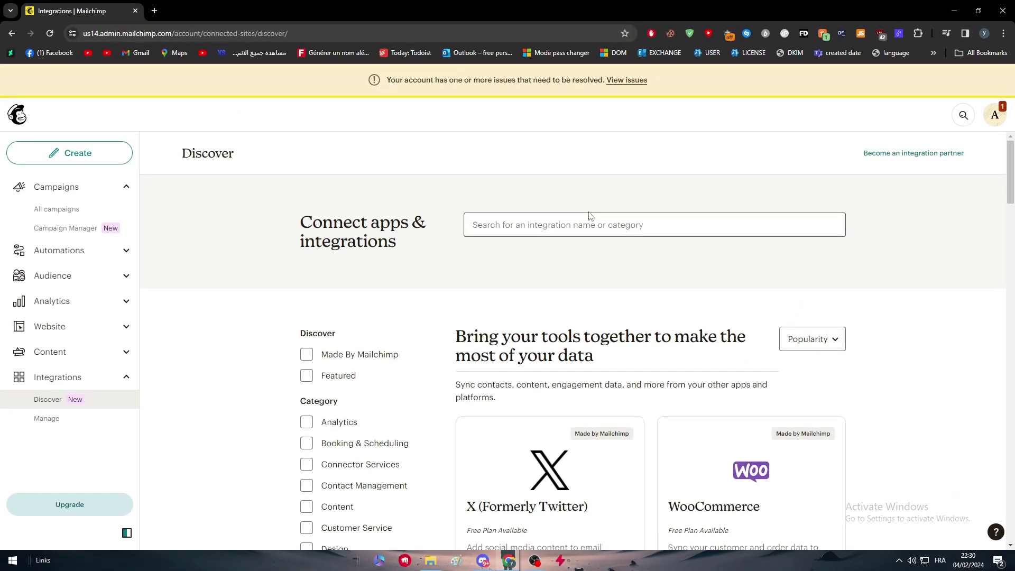
click(579, 224)
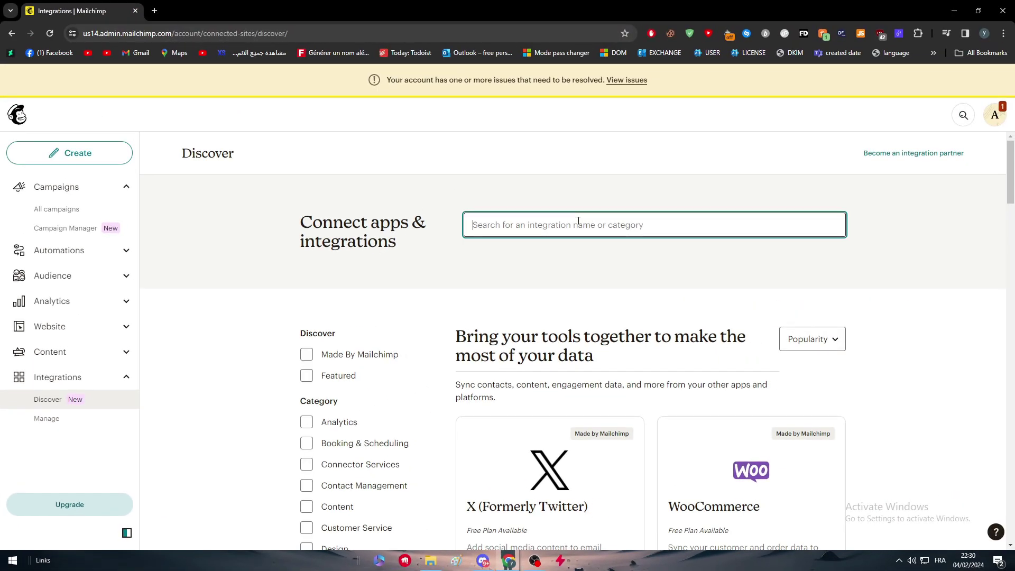
text(FACE)
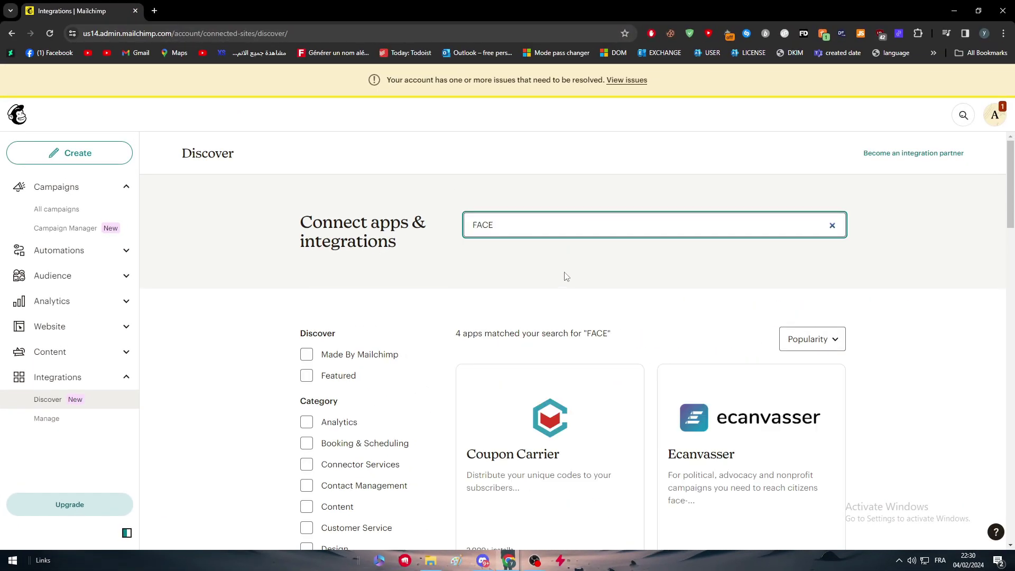
scroll(571, 269, down, 5)
scroll(573, 319, down, 3)
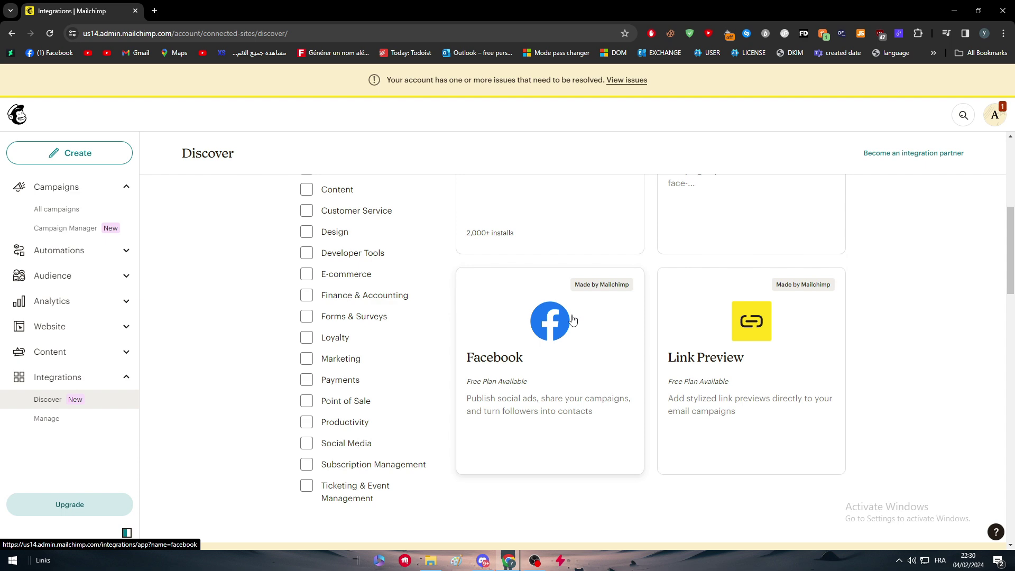
click(534, 345)
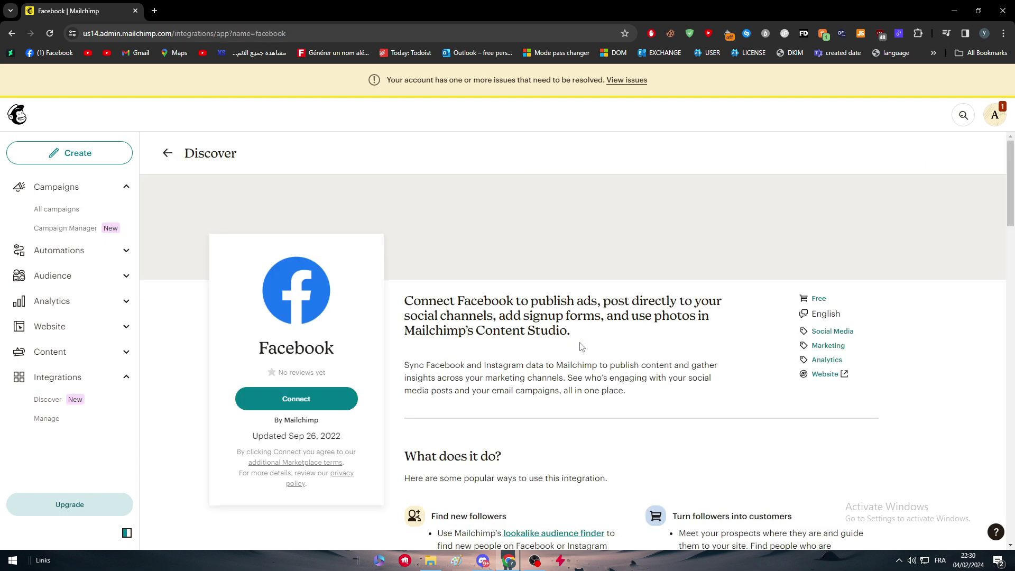
scroll(581, 348, down, 3)
scroll(581, 353, up, 2)
scroll(581, 353, up, 2)
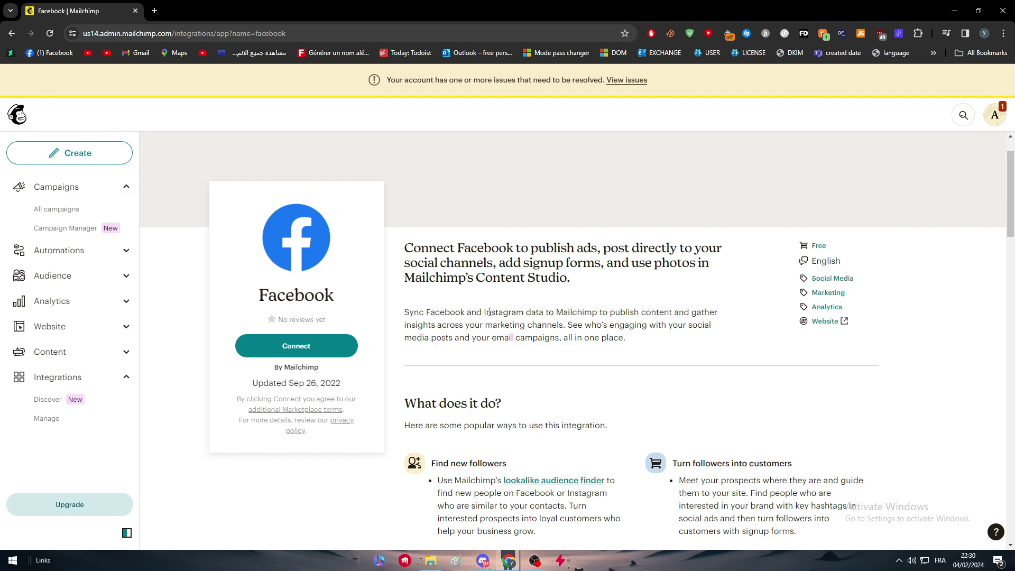
scroll(727, 385, down, 5)
scroll(793, 397, down, 4)
scroll(833, 412, down, 3)
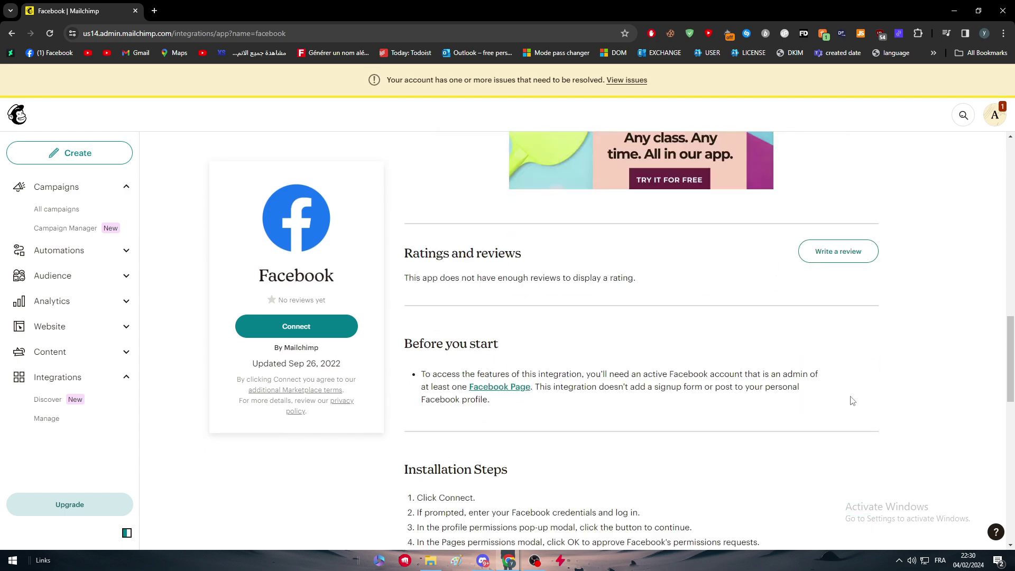
scroll(834, 430, down, 2)
scroll(832, 430, down, 2)
mouse_move(1007, 412)
mouse_down()
mouse_move(1008, 464)
mouse_move(1011, 158)
mouse_up()
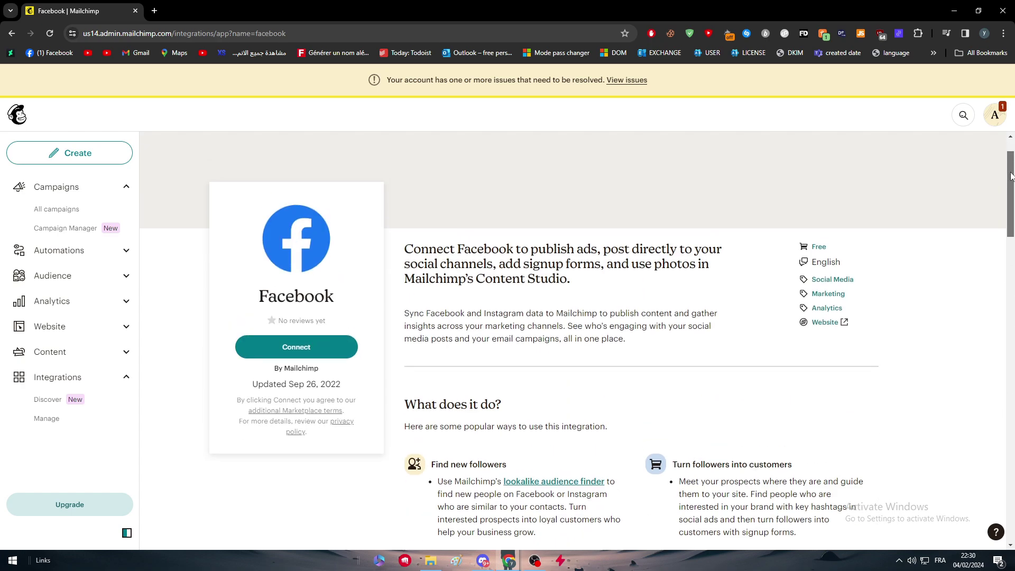
scroll(576, 387, down, 2)
scroll(523, 243, up, 1)
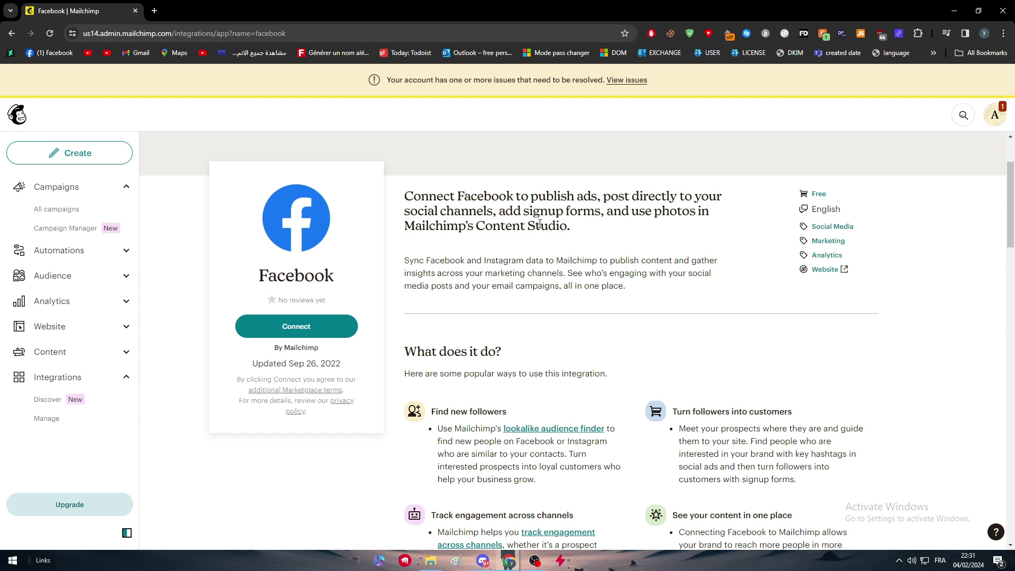
scroll(540, 224, down, 2)
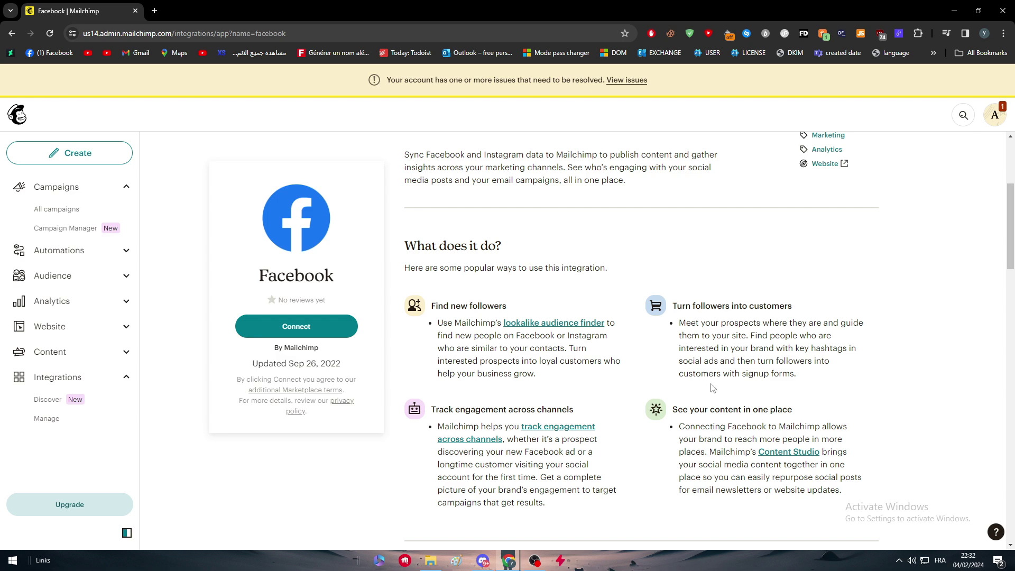
scroll(713, 389, down, 2)
scroll(714, 389, down, 2)
scroll(714, 381, down, 3)
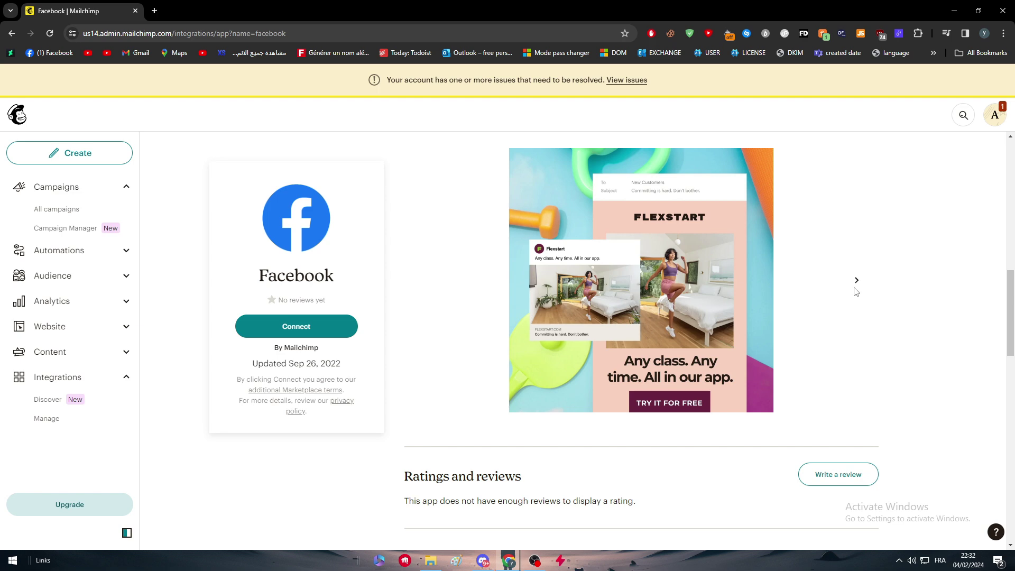
scroll(856, 291, up, 5)
scroll(793, 356, down, 2)
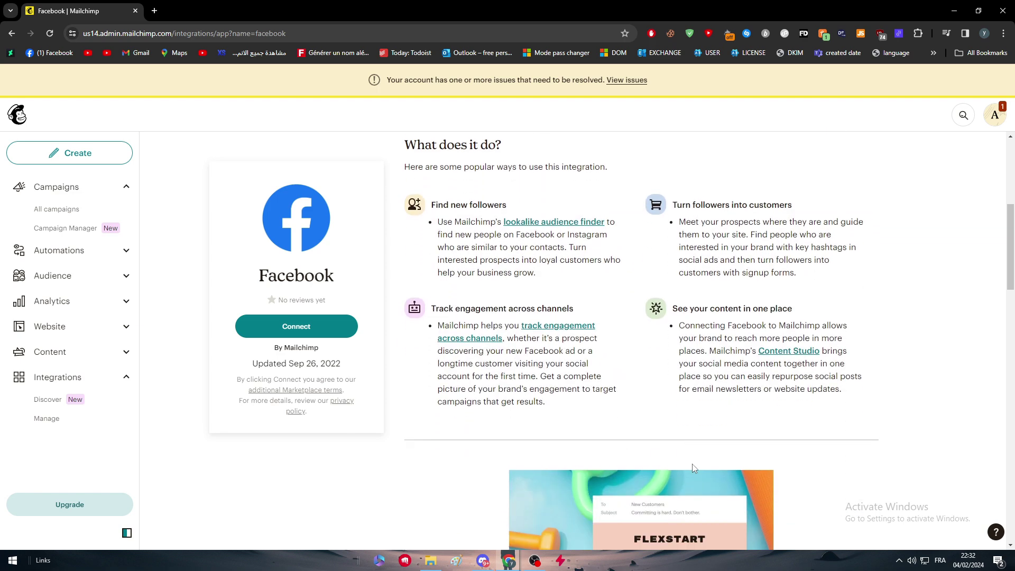
scroll(693, 468, down, 3)
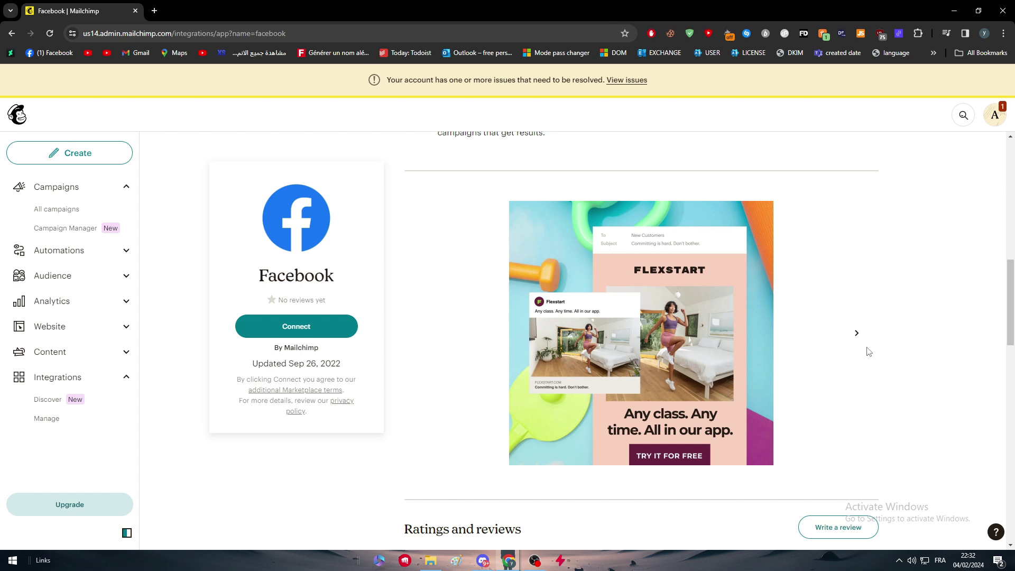
click(855, 334)
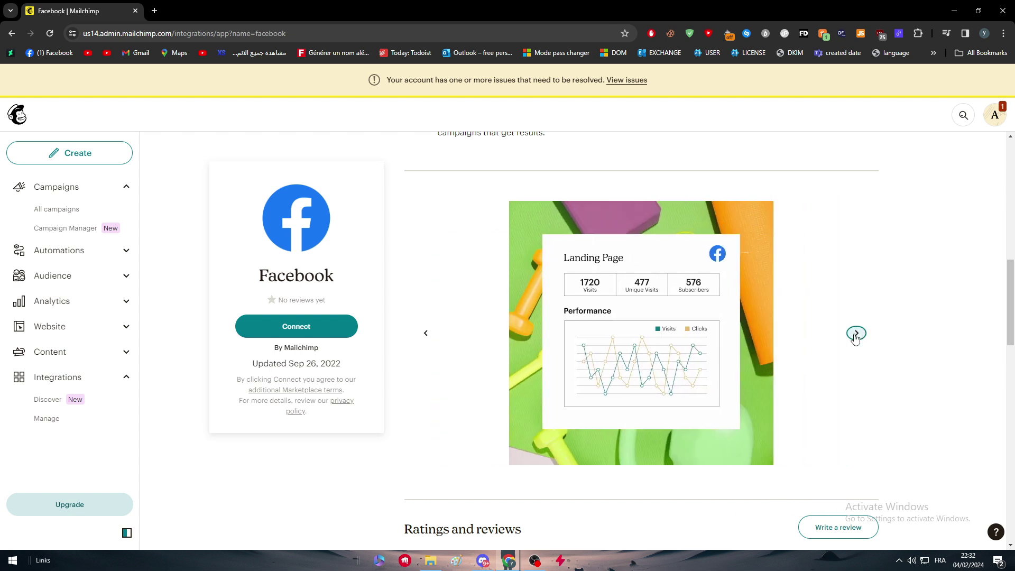
click(856, 335)
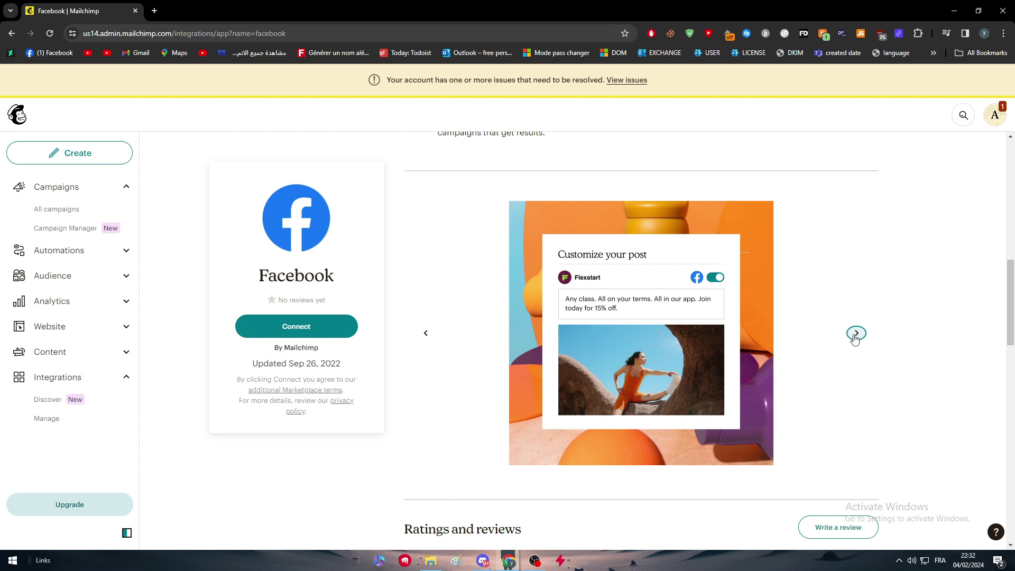
click(856, 335)
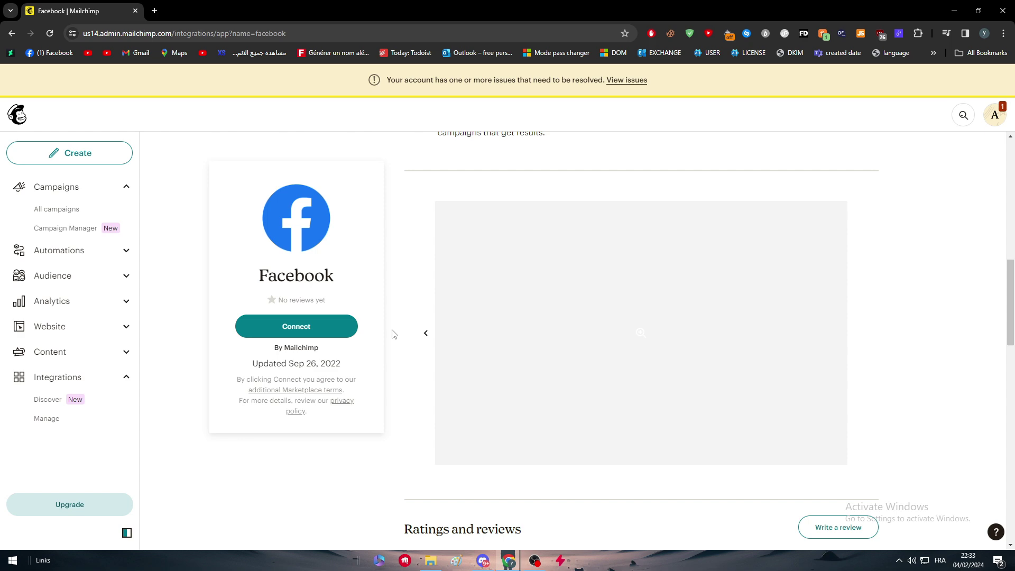
click(426, 334)
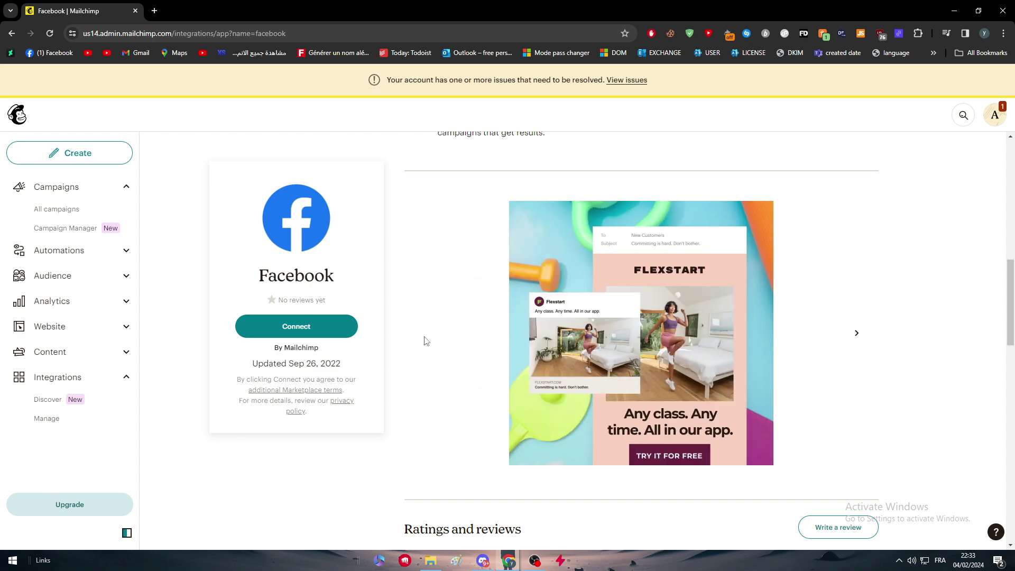
scroll(448, 415, down, 4)
scroll(448, 415, down, 1)
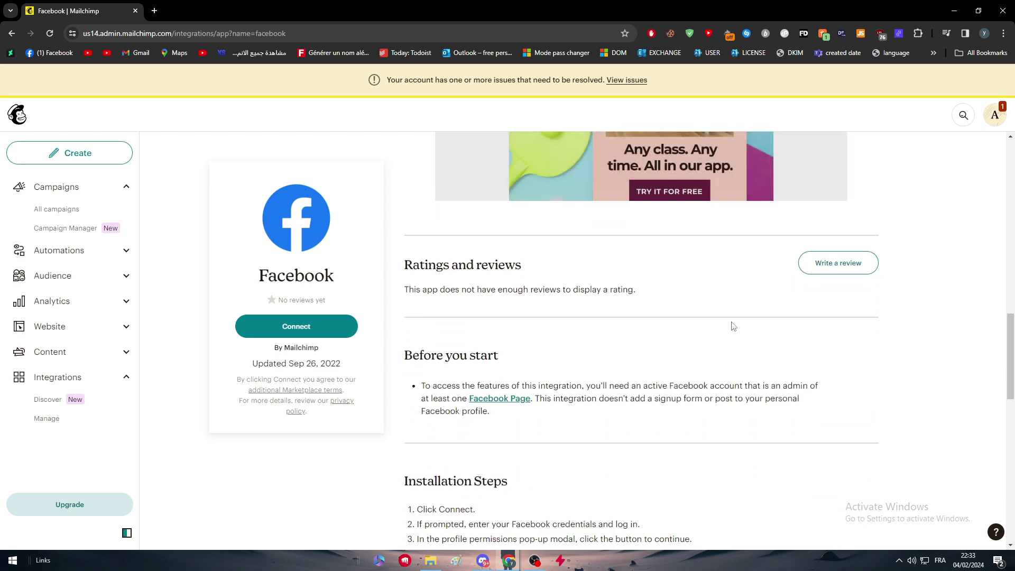
scroll(658, 357, down, 3)
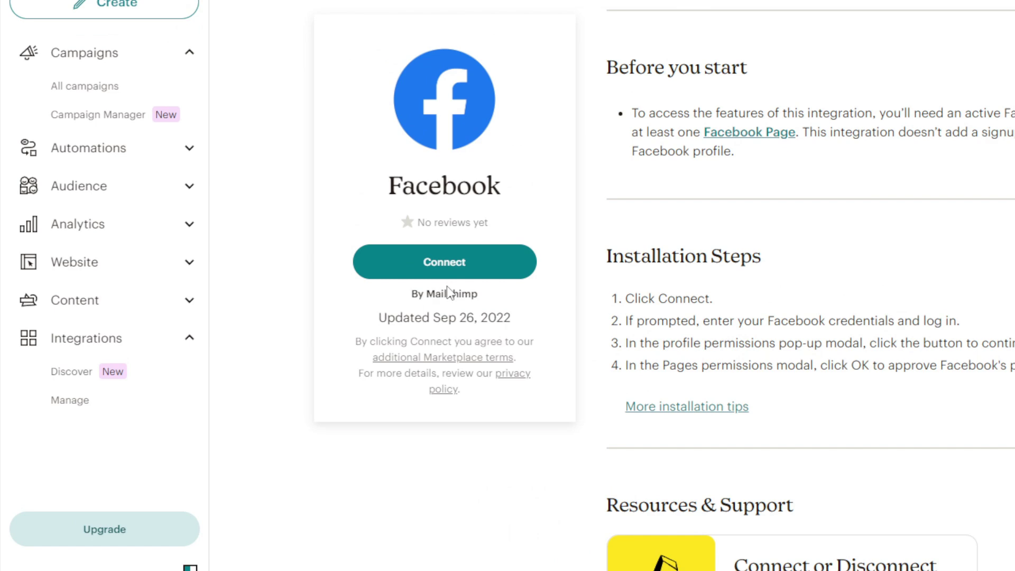
Authorize the Facebook connection as Yas Sin and check its verified status
click(296, 326)
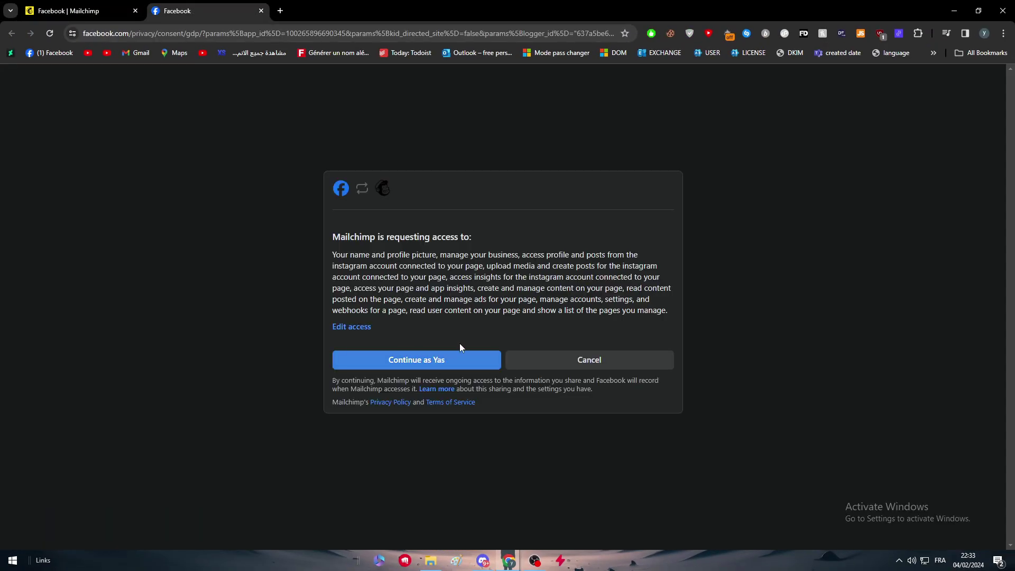
click(435, 359)
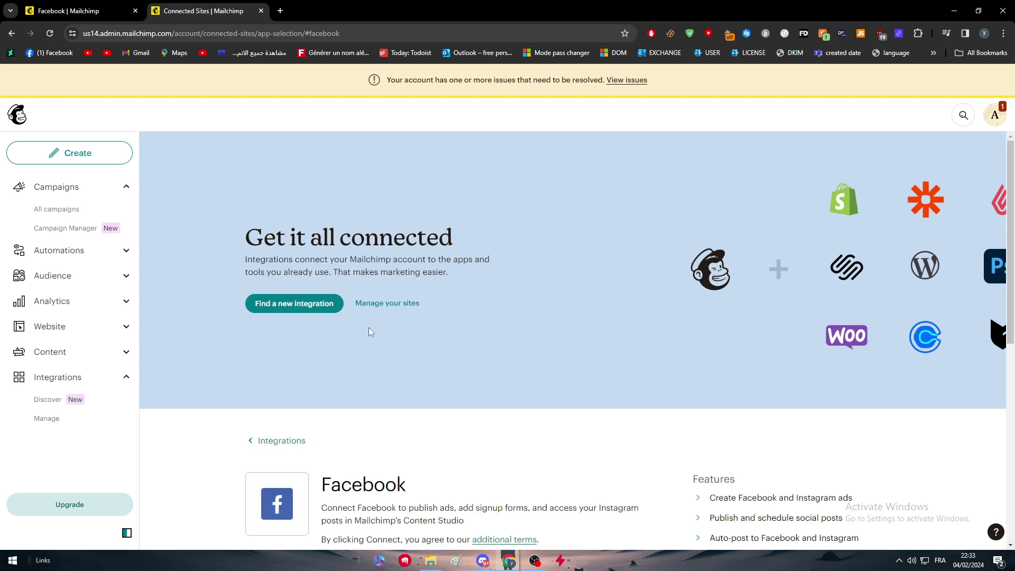
scroll(382, 317, down, 2)
scroll(383, 317, down, 2)
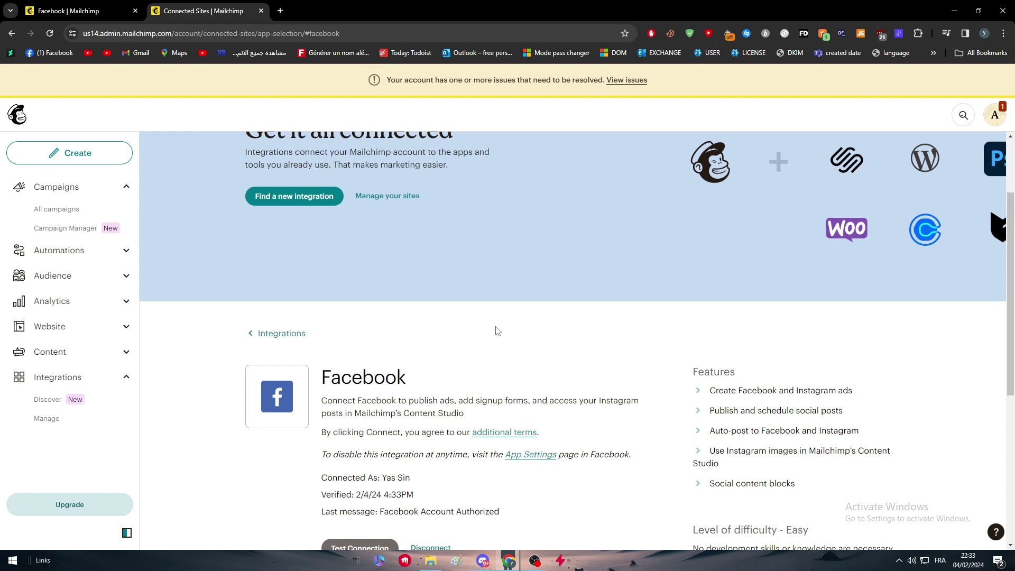
scroll(383, 321, down, 2)
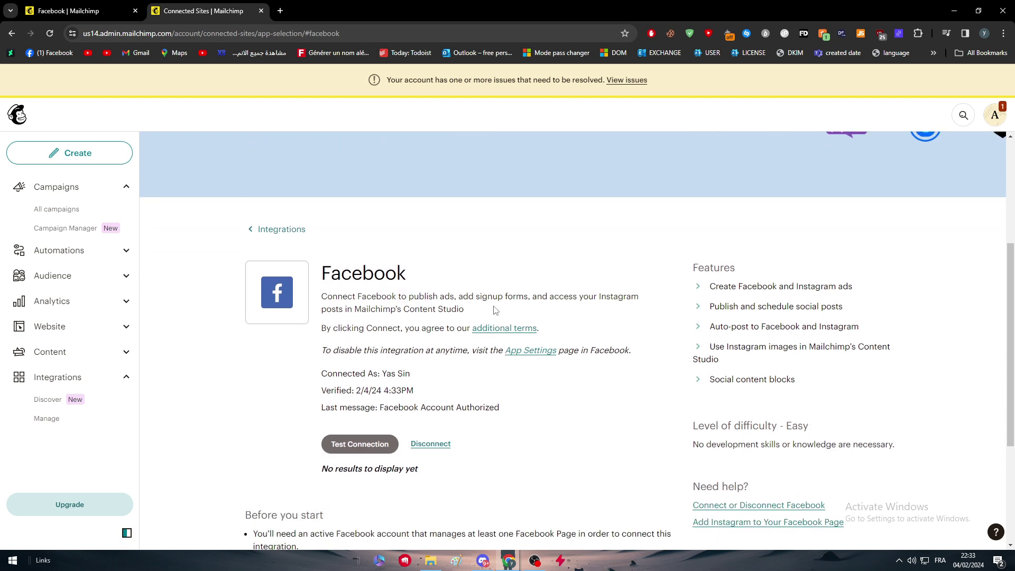
scroll(563, 317, down, 1)
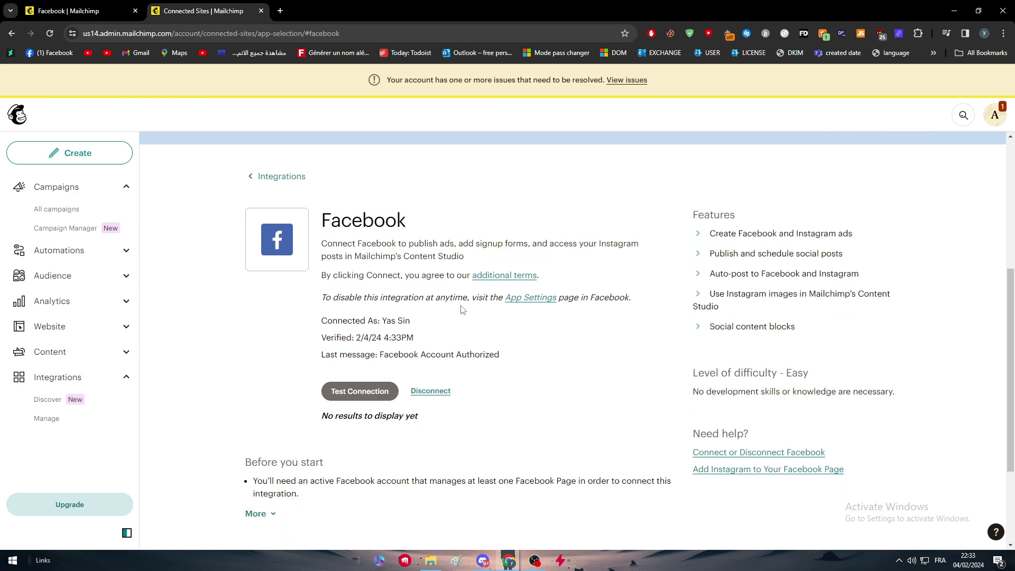
drag(325, 316, 414, 338)
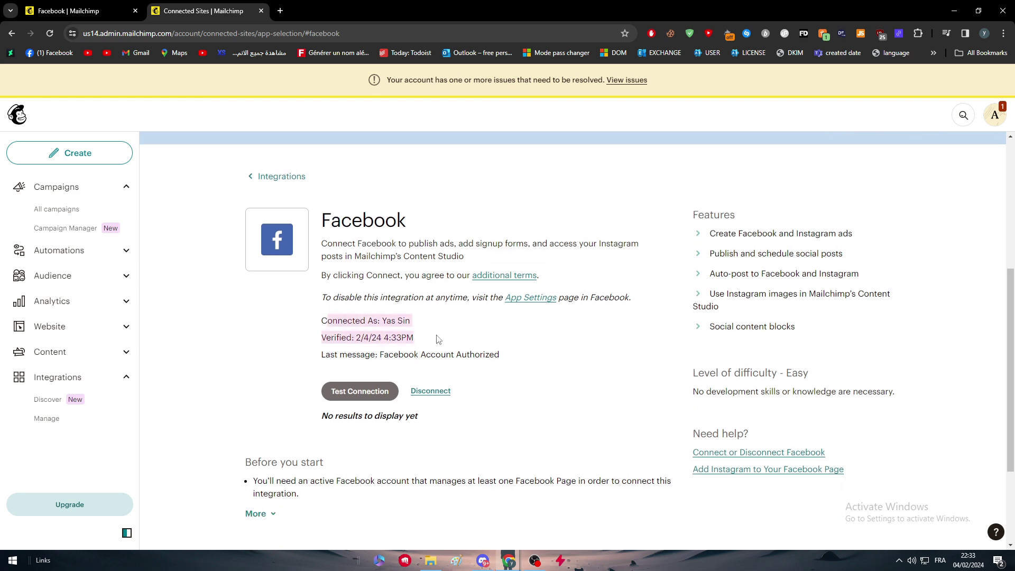
click(360, 390)
scroll(434, 449, down, 2)
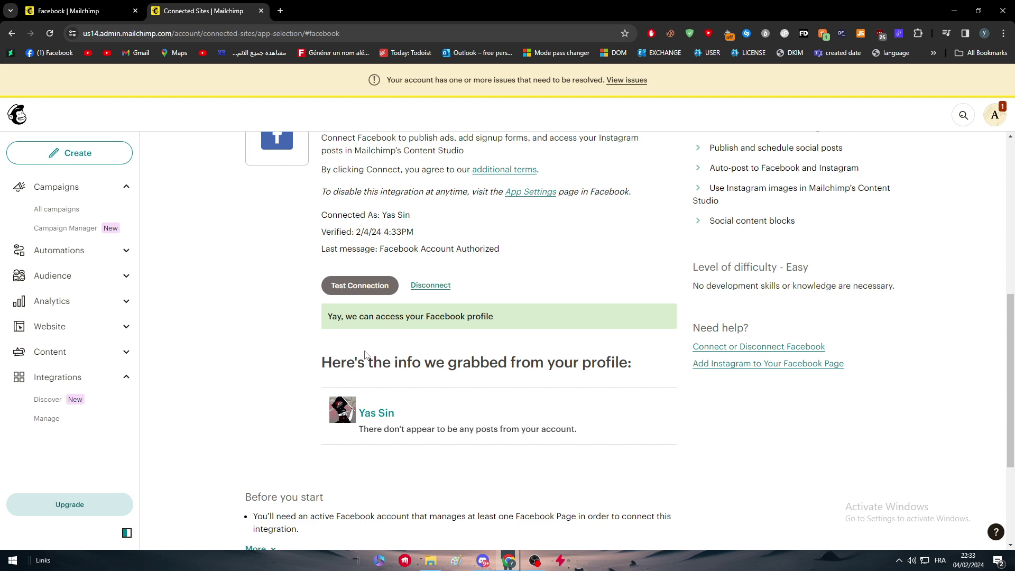
scroll(528, 333, down, 2)
scroll(429, 281, down, 2)
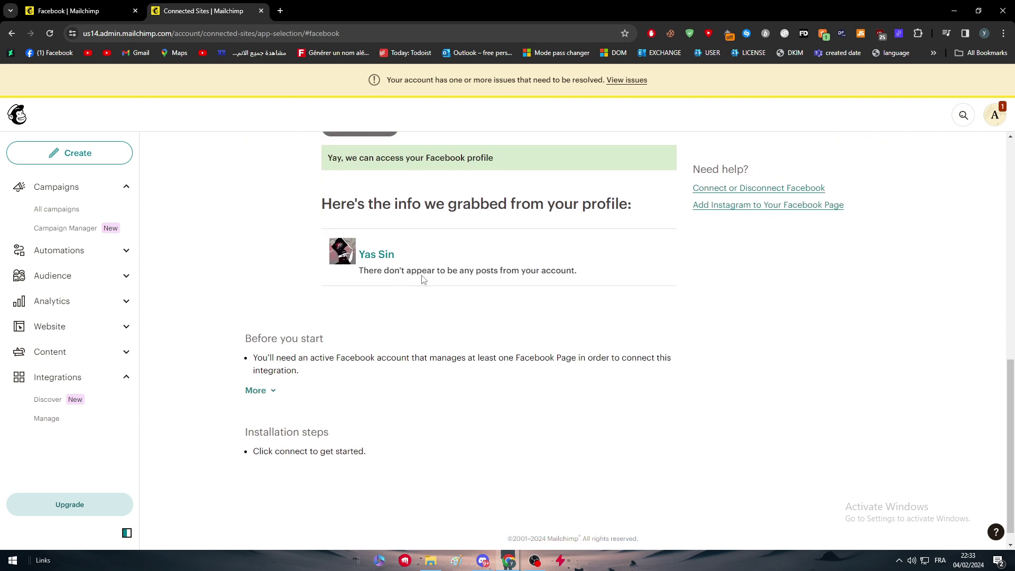
scroll(425, 282, up, 1)
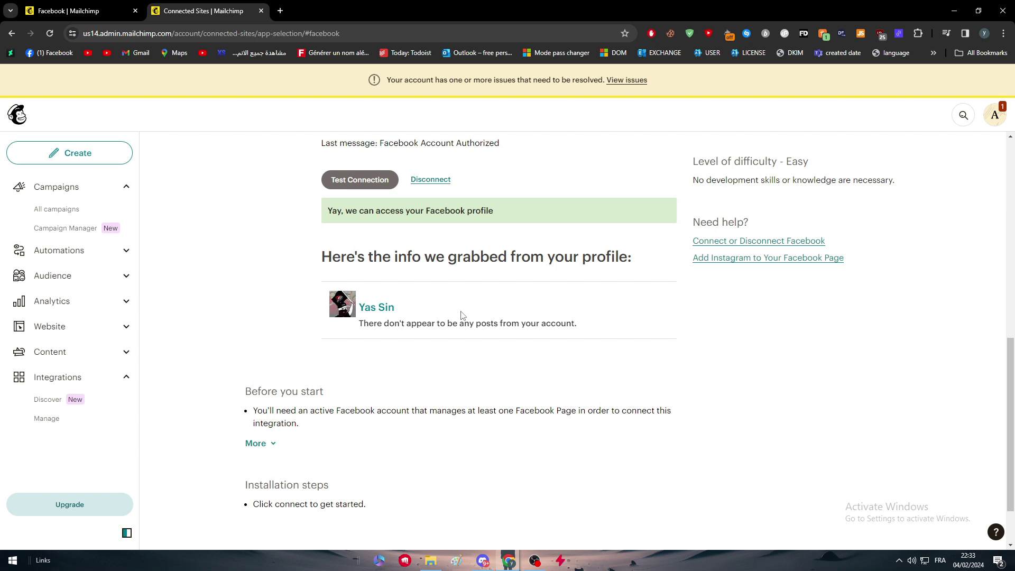
scroll(456, 313, down, 1)
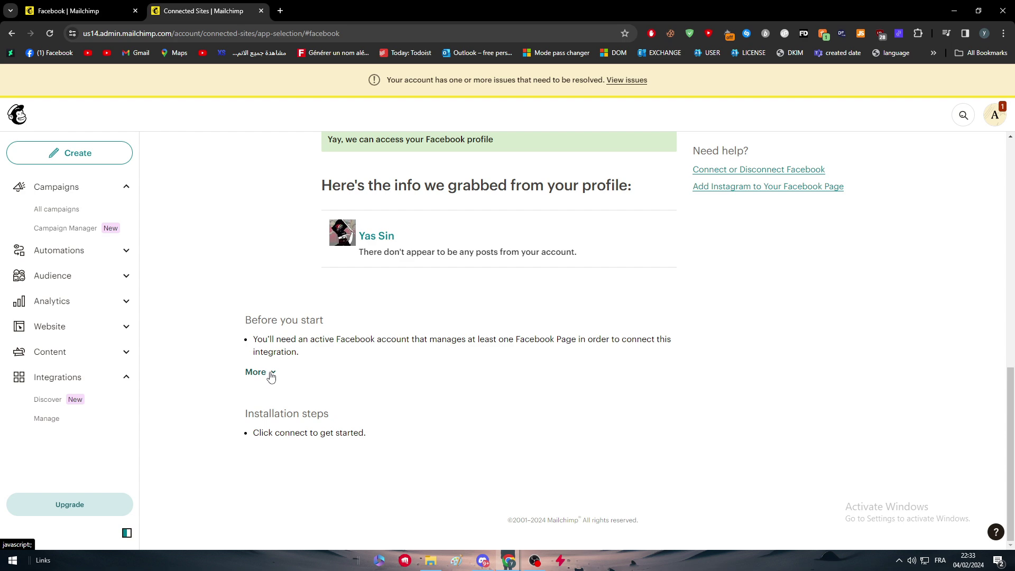
Expand the Facebook integration's prerequisites and view its marketplace listing
click(271, 375)
scroll(333, 381, down, 1)
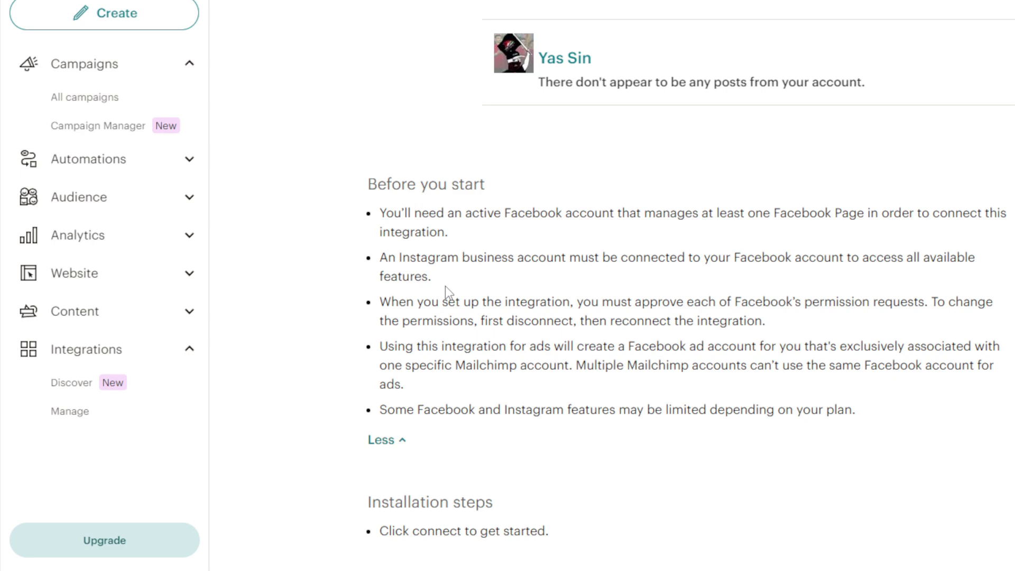
scroll(444, 286, down, 1)
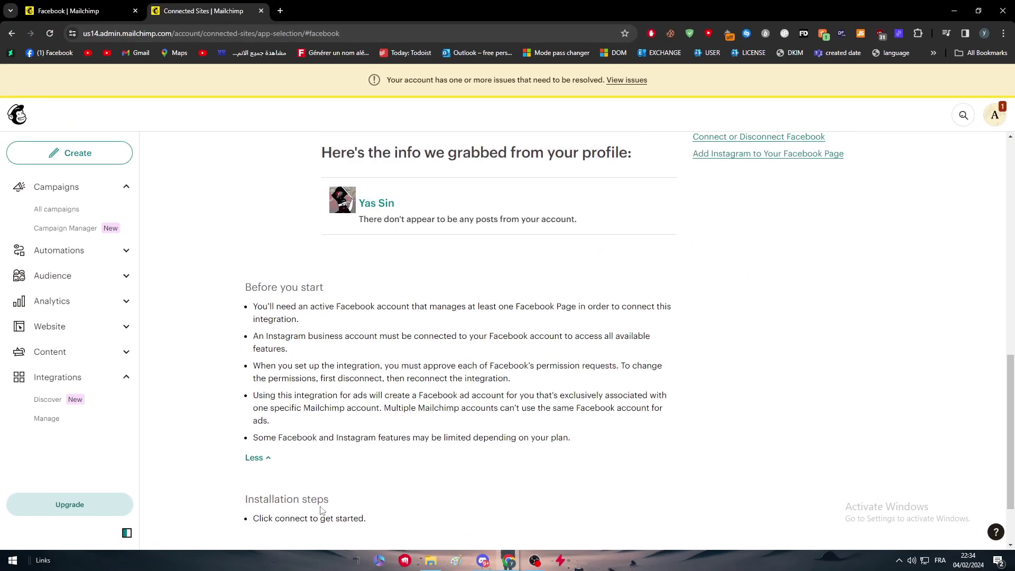
scroll(320, 512, up, 8)
scroll(358, 428, up, 2)
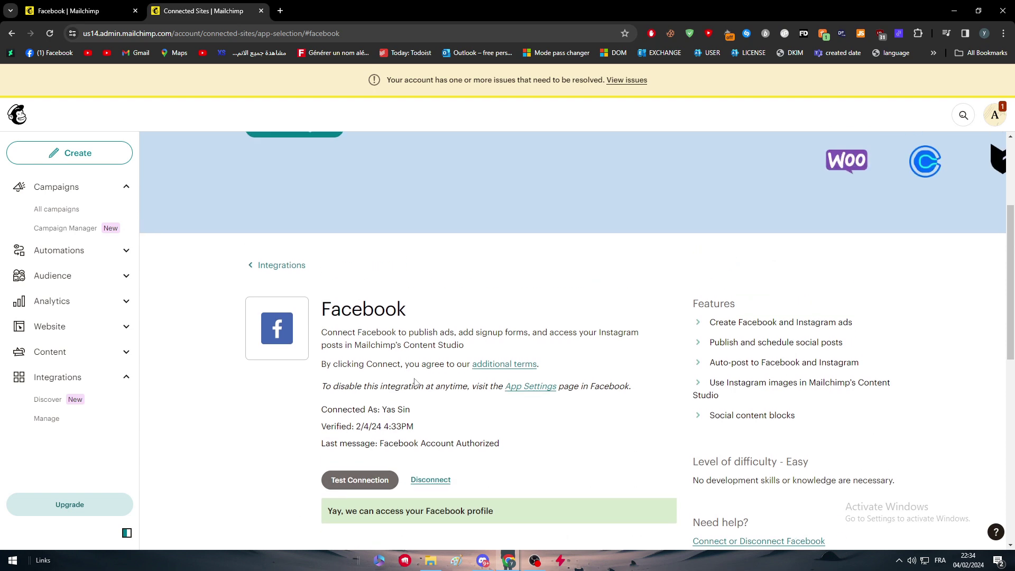
scroll(400, 386, up, 3)
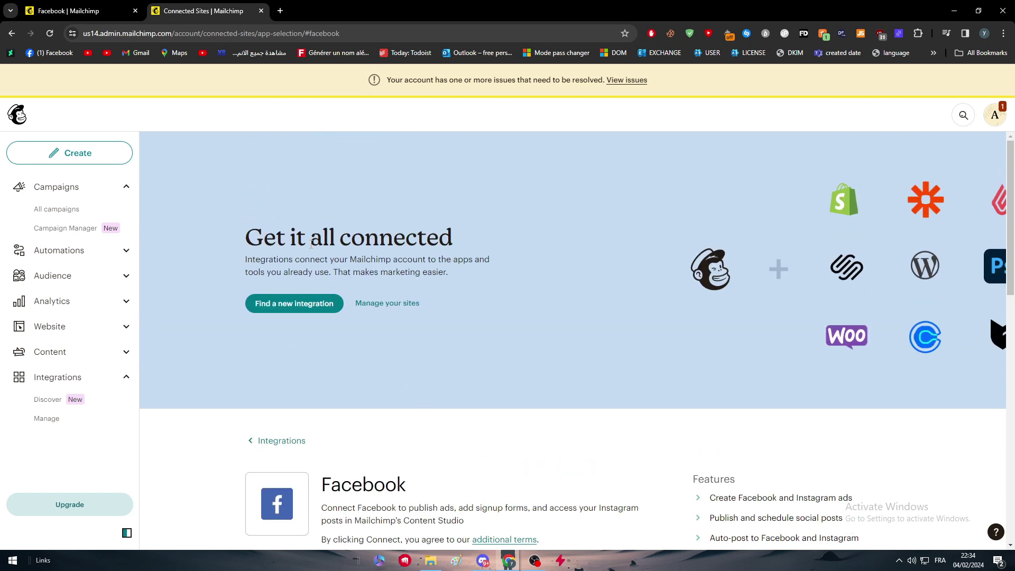
scroll(555, 397, down, 3)
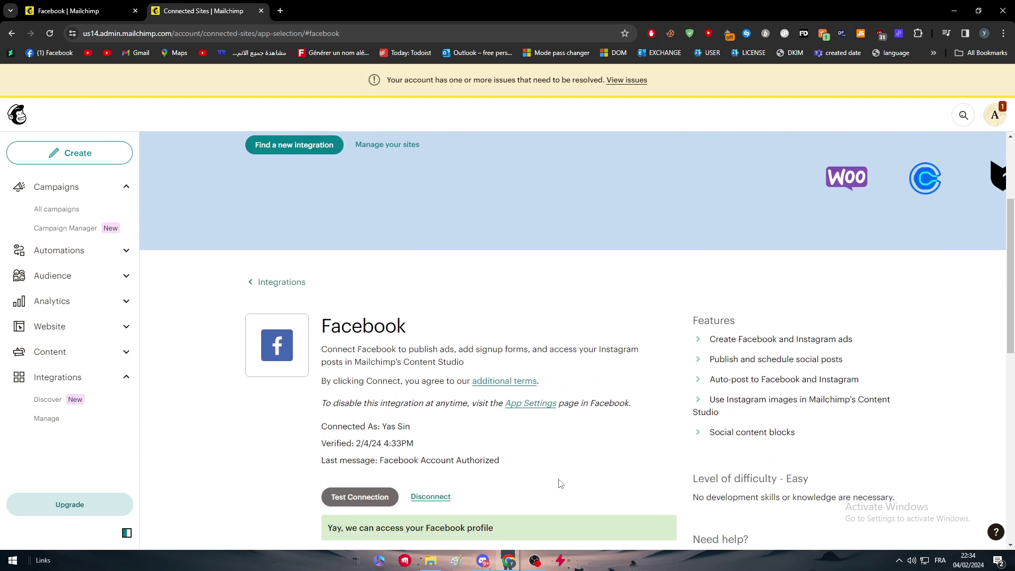
click(307, 333)
scroll(369, 366, up, 3)
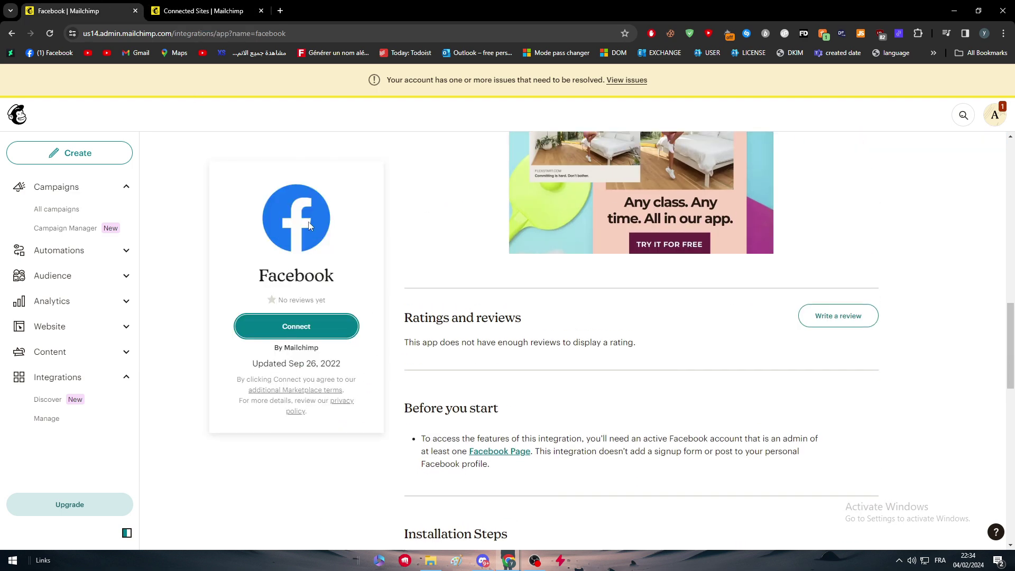
scroll(310, 226, up, 2)
In a new tab, go to Zapier and search its Apps connections for Mailchimp
click(279, 10)
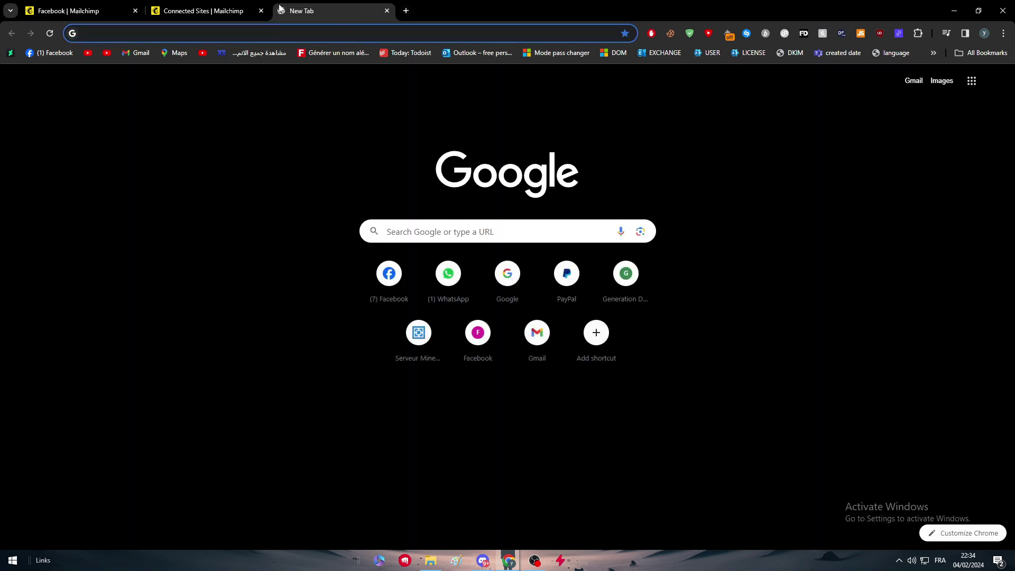
text(zap)
key(Return)
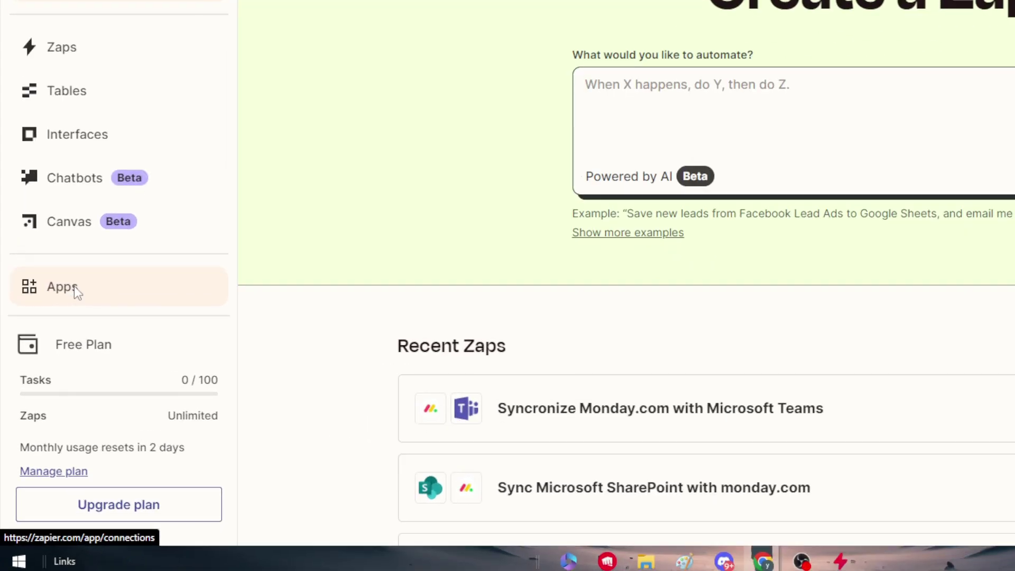
click(74, 287)
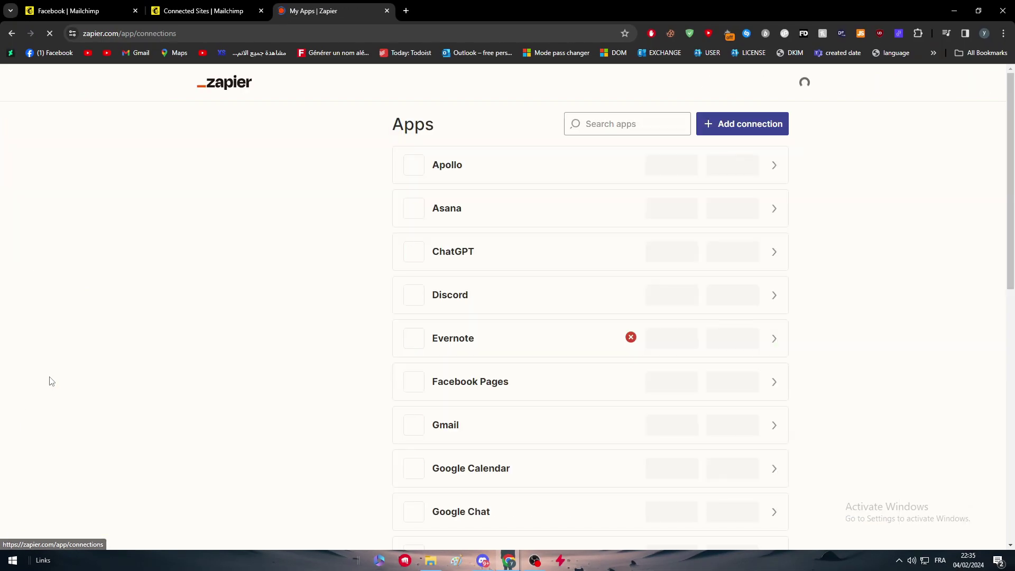
click(656, 124)
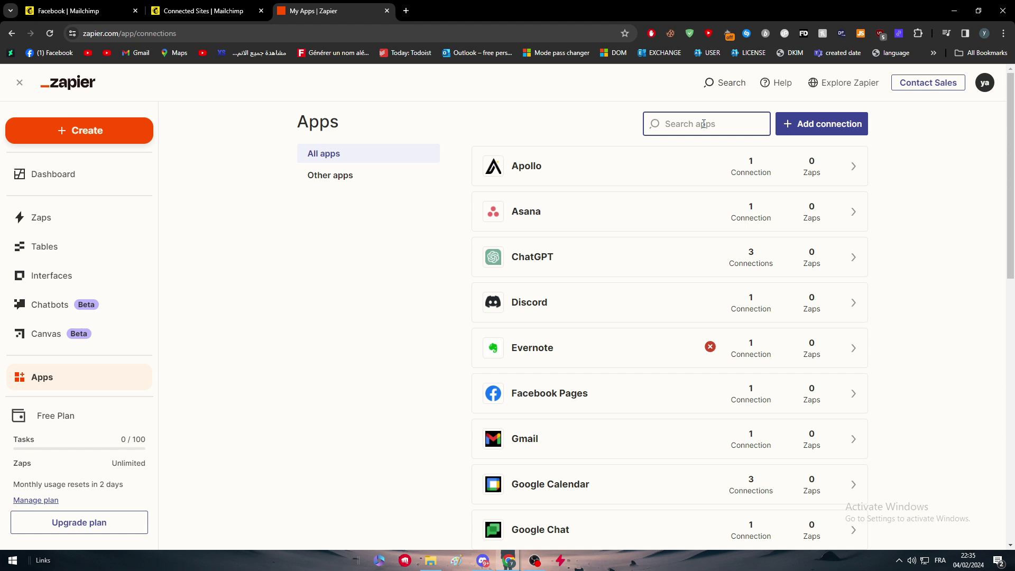
text(mailchimp)
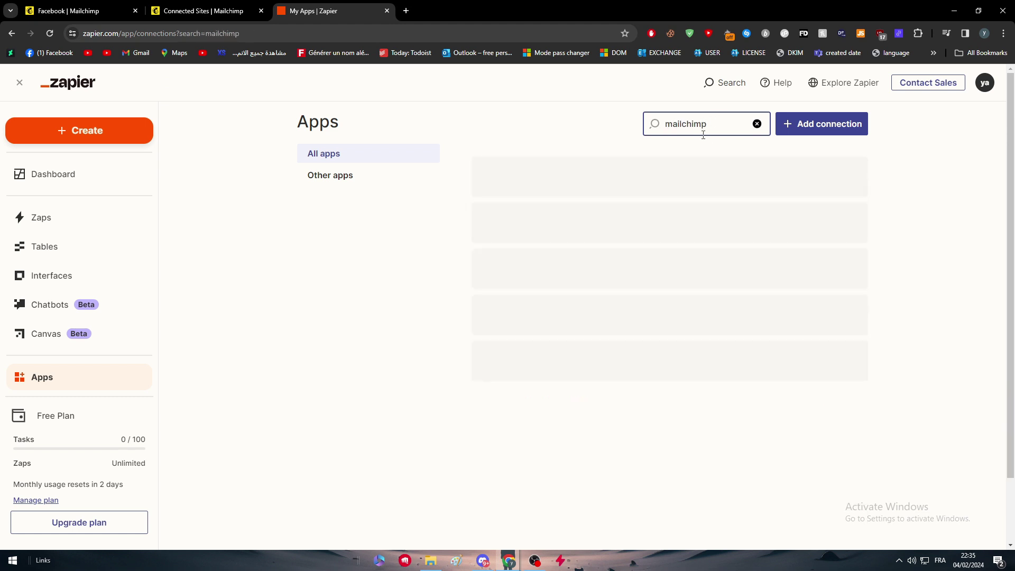
Log in to Mailchimp from Zapier's popup and allow Zapier access
click(828, 272)
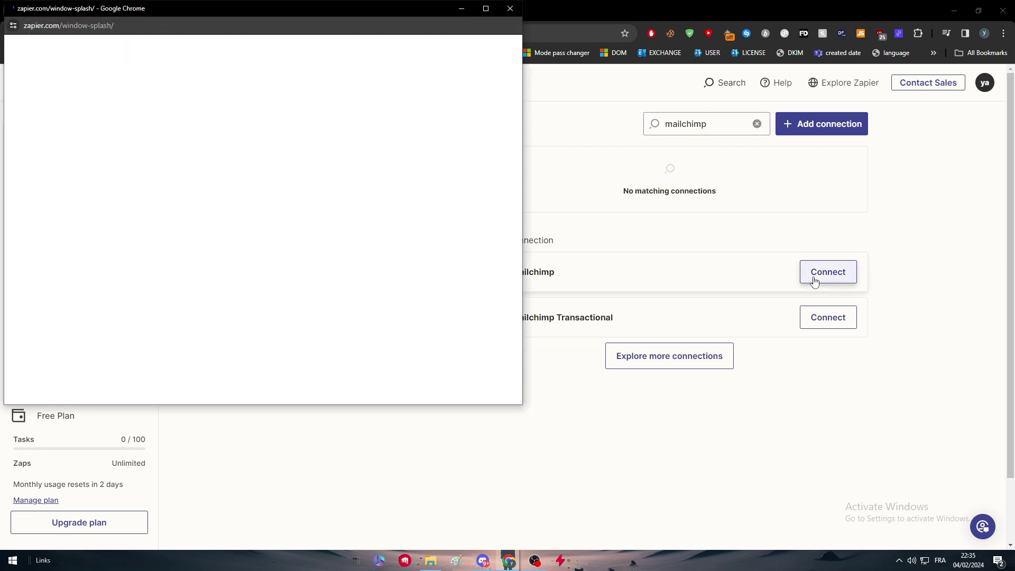
drag(388, 11, 727, 96)
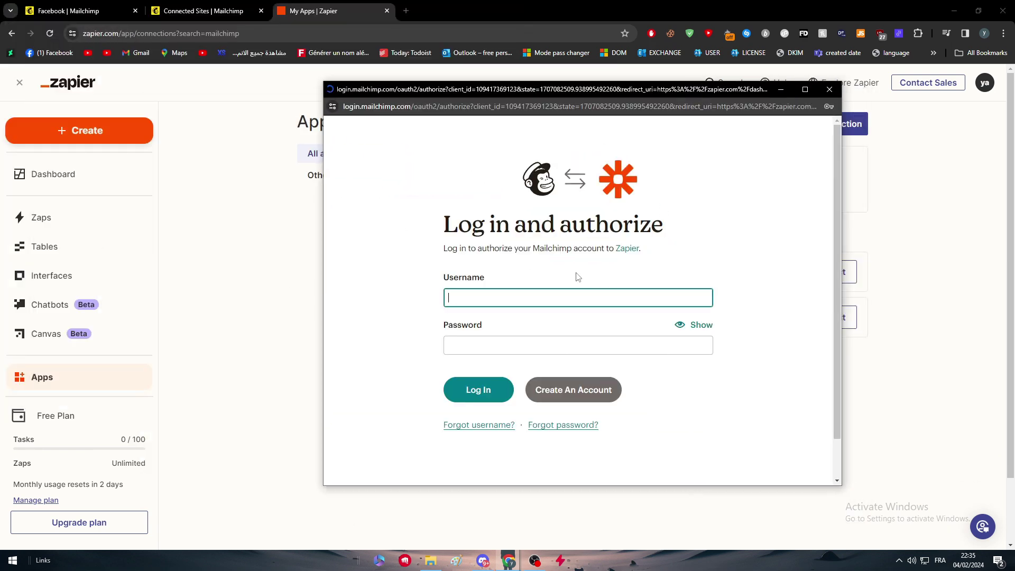
text(lolylo)
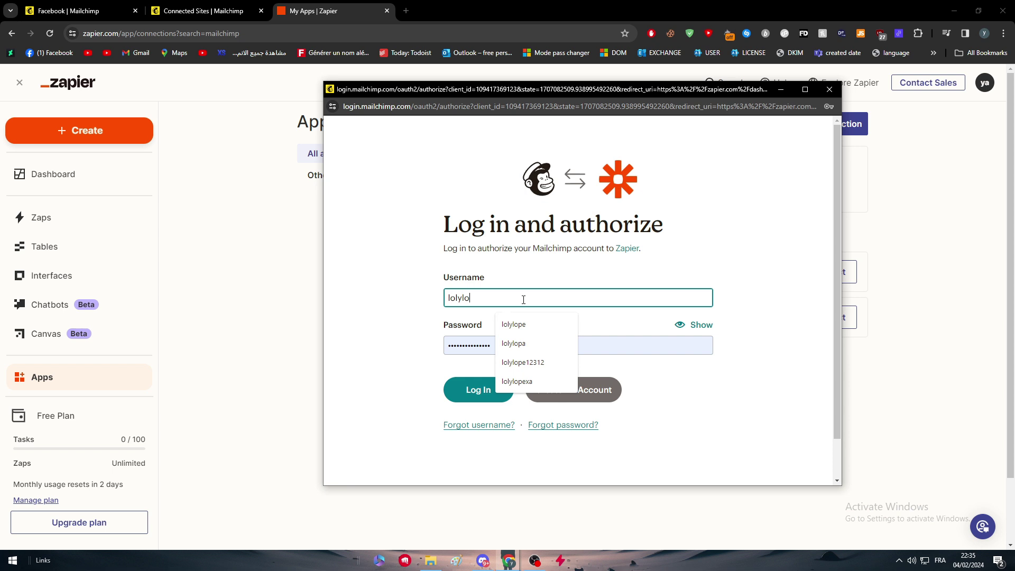
text(pre)
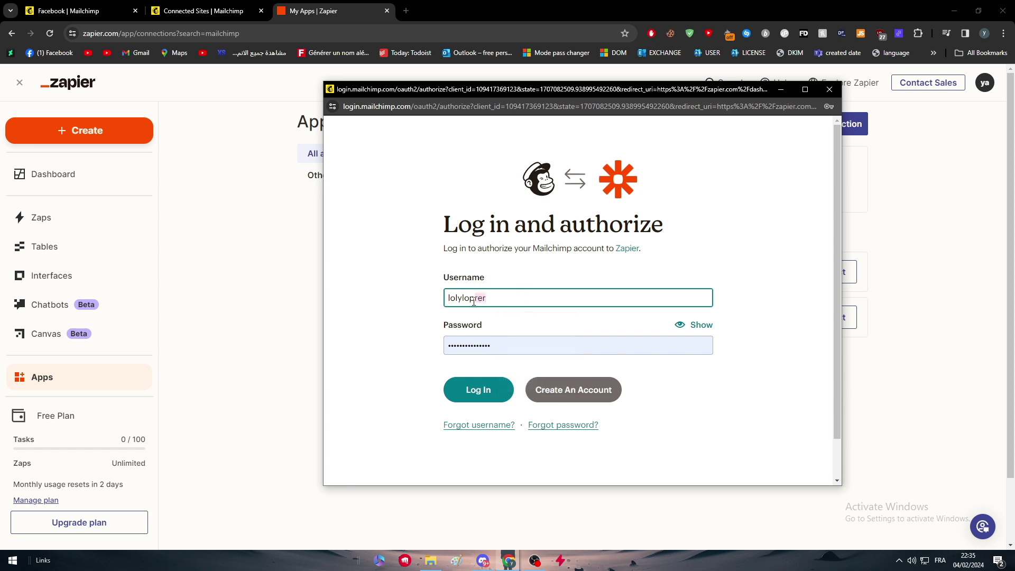
click(479, 390)
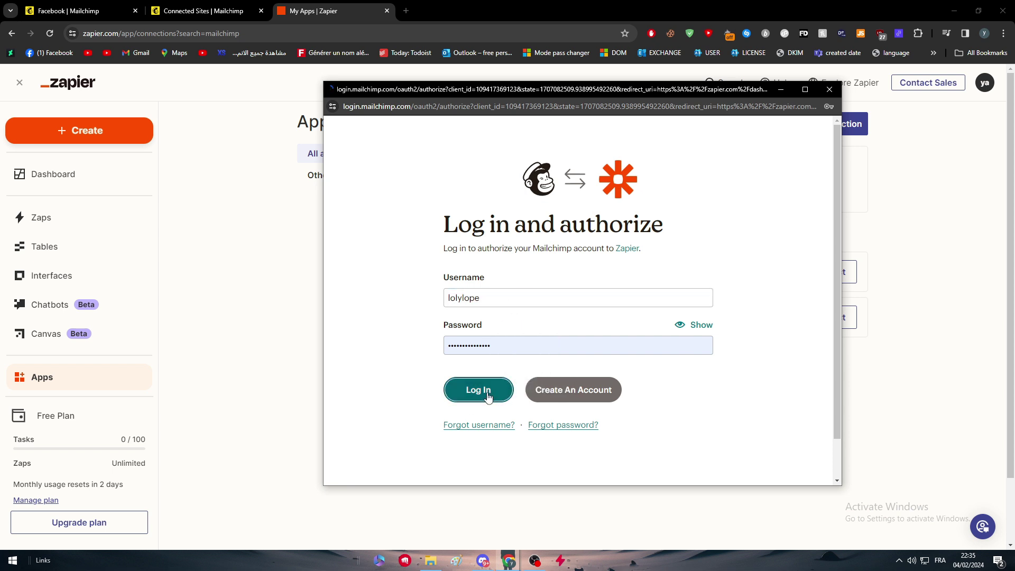
scroll(583, 318, down, 2)
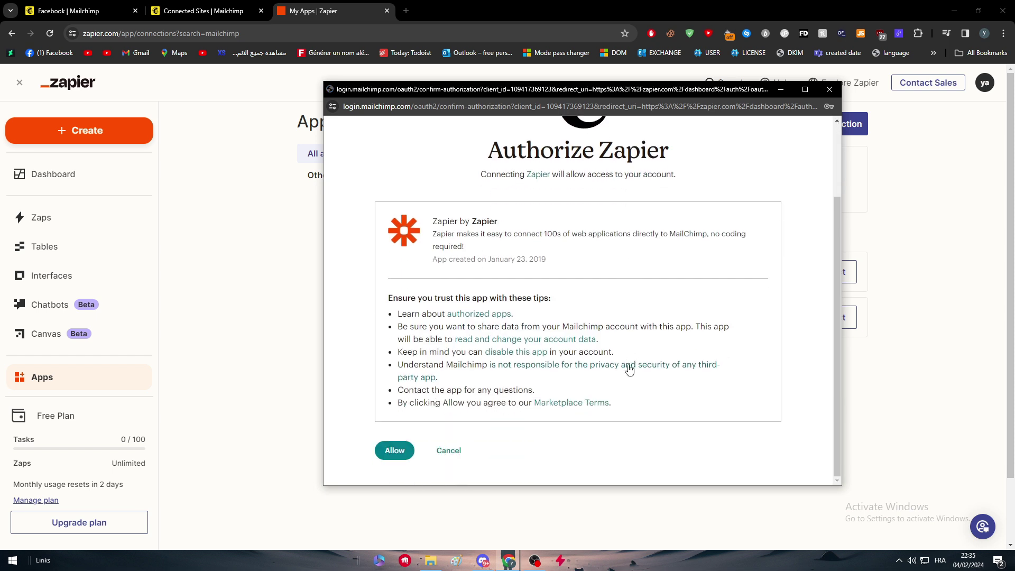
click(390, 453)
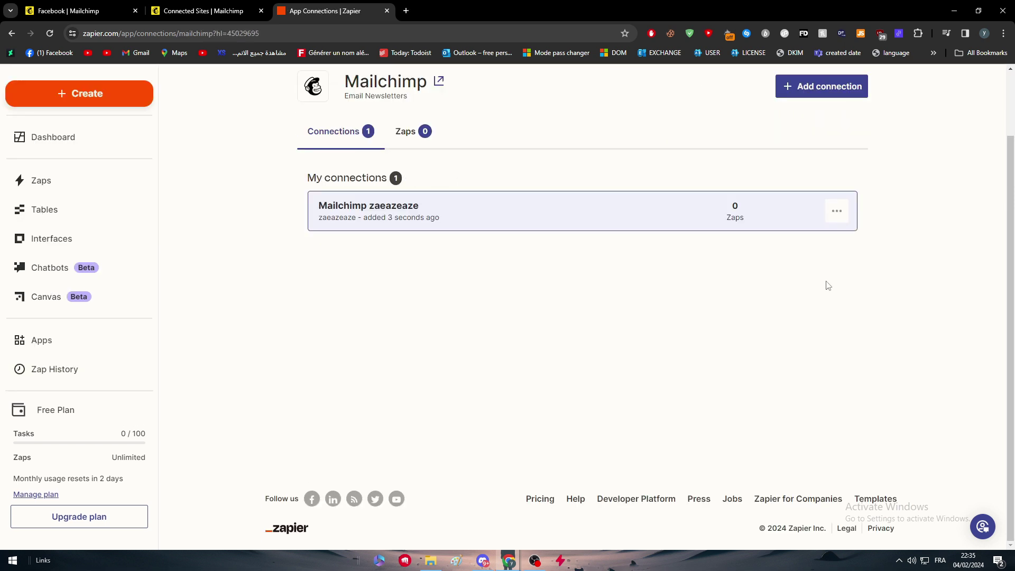
Test the Mailchimp connection, review the Facebook Pages connections, and show the Create menu
click(836, 211)
click(800, 288)
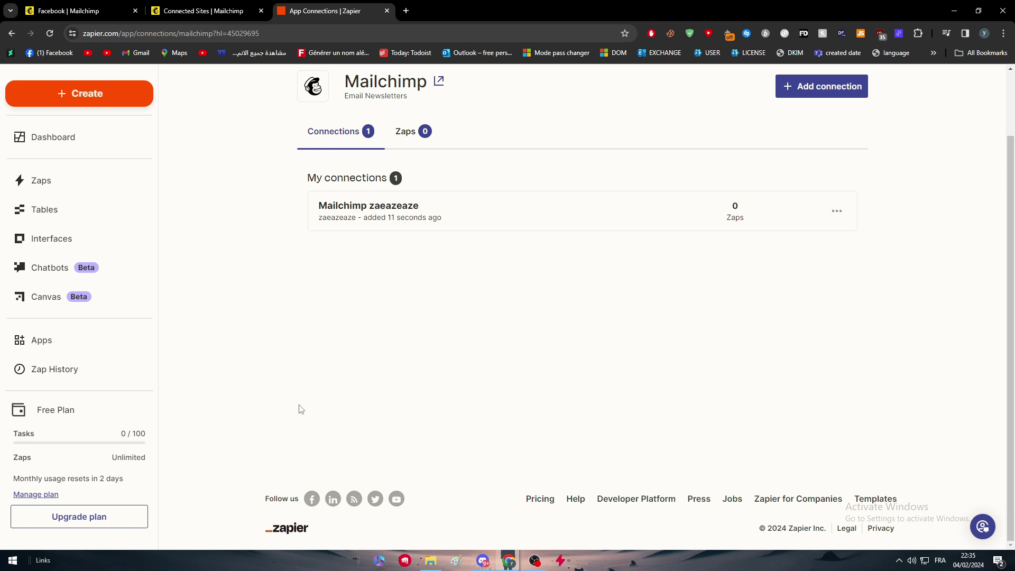
click(697, 125)
text(faceb)
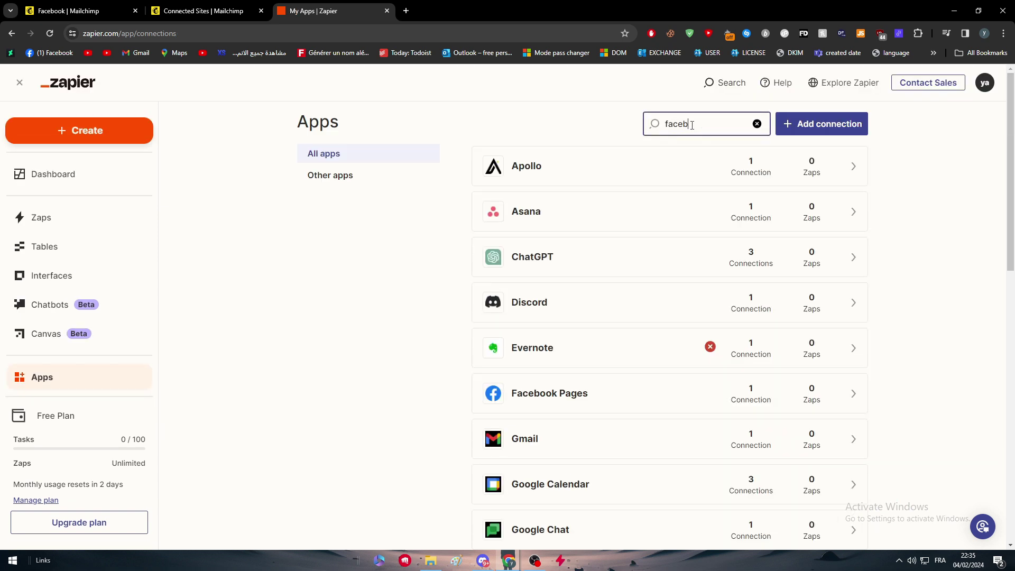
text(ook)
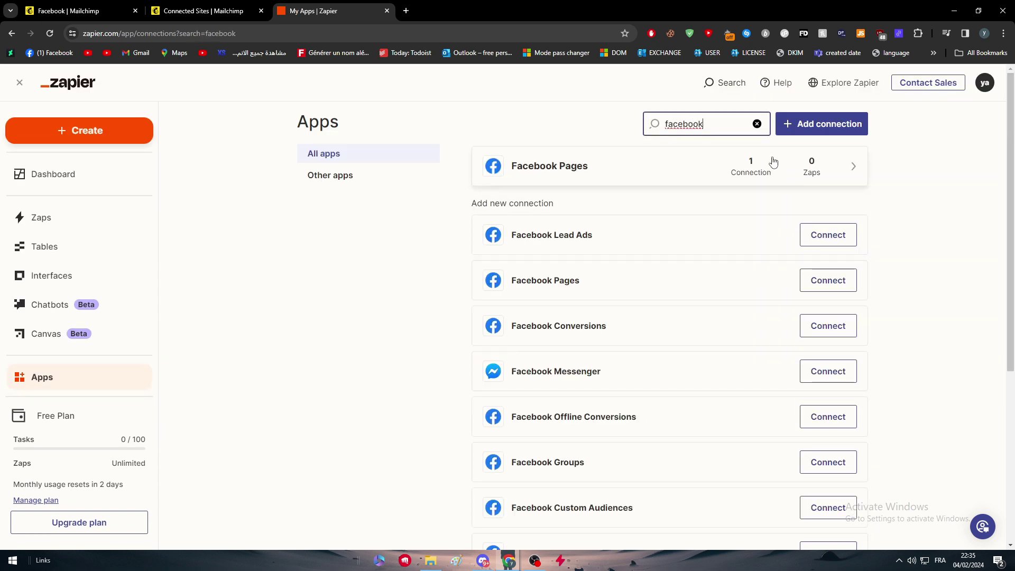
click(773, 165)
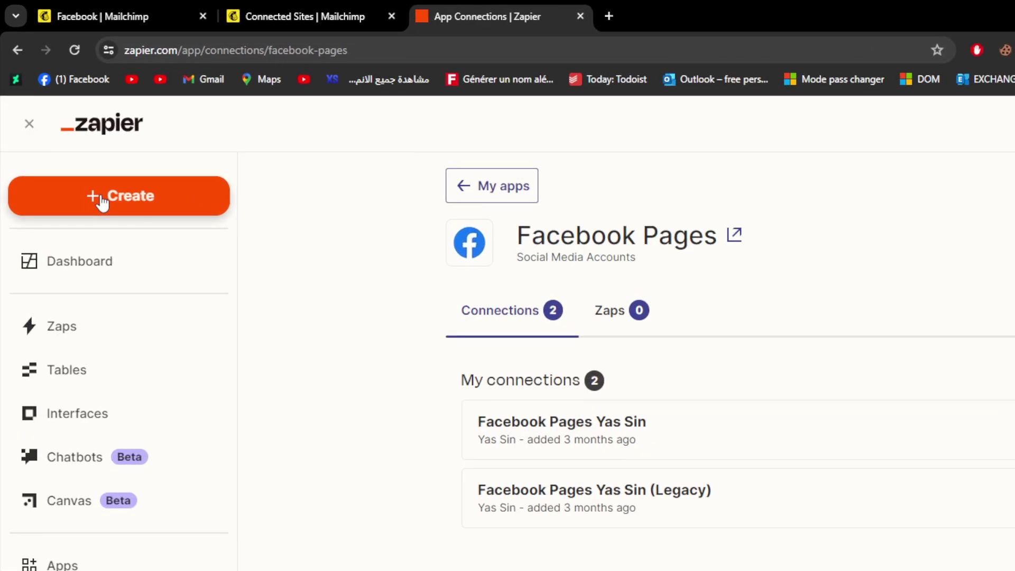
click(102, 200)
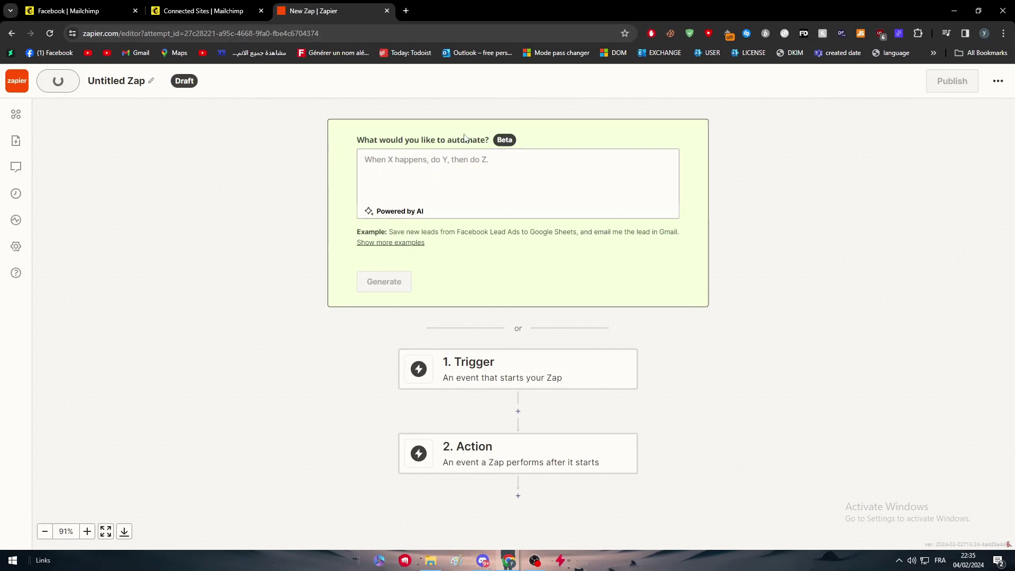
scroll(464, 139, up, 2)
scroll(447, 159, up, 2)
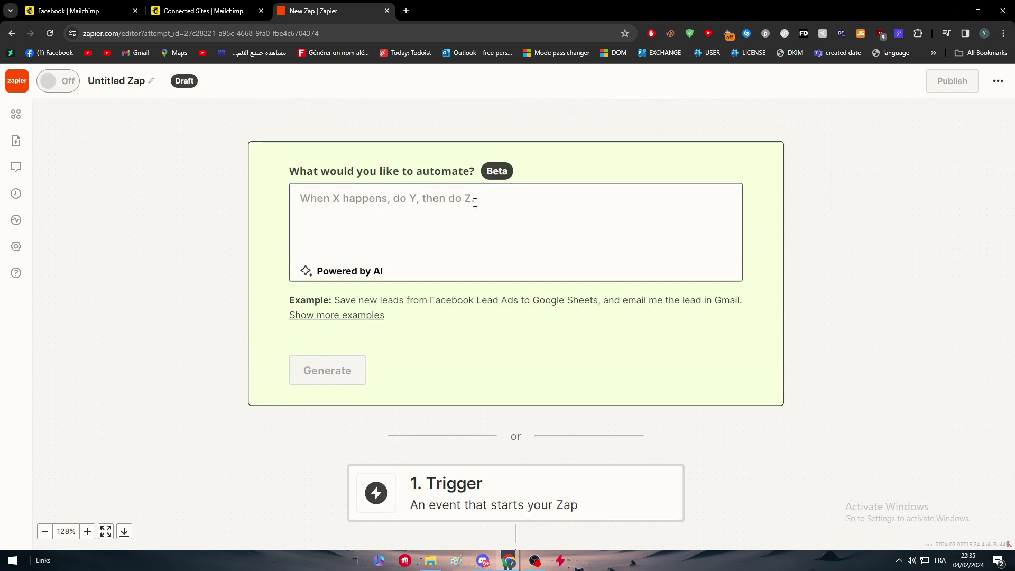
scroll(447, 230, up, 2)
scroll(447, 230, up, 1)
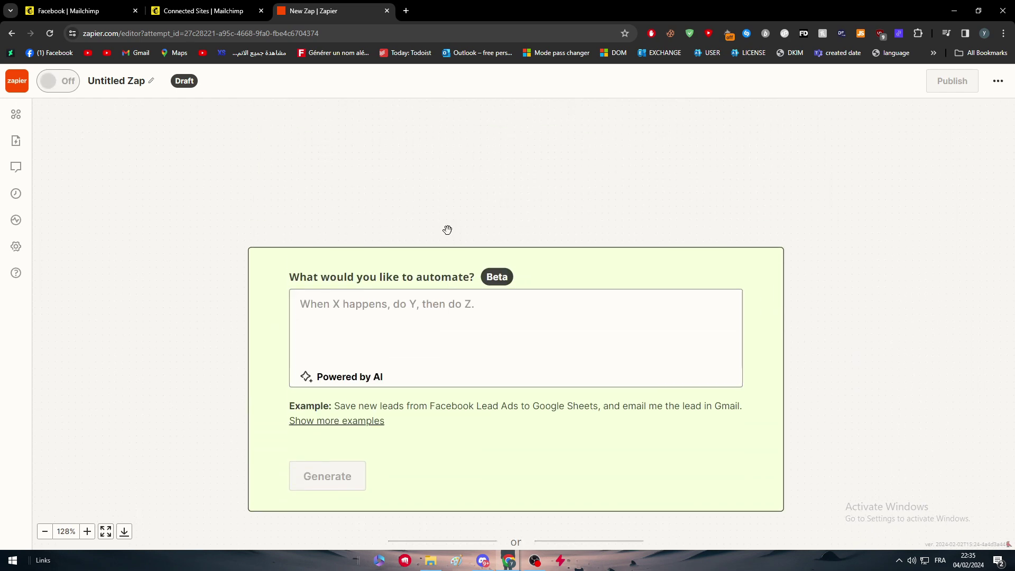
scroll(452, 301, up, 2)
Regenerate the AI Zap with prompt 'sync facebook with mailchimp' and open it as a draft
click(462, 304)
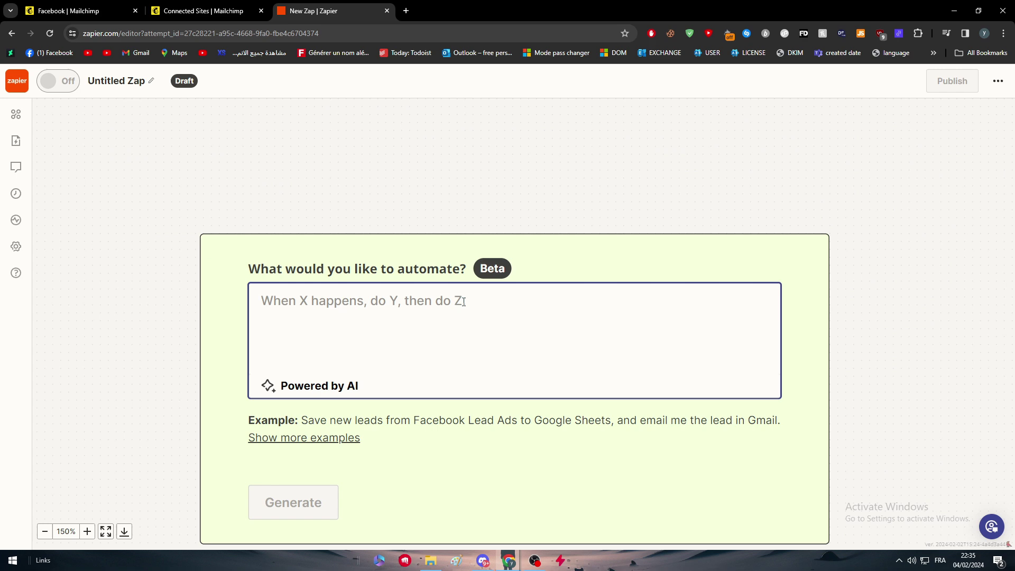
text(sync )
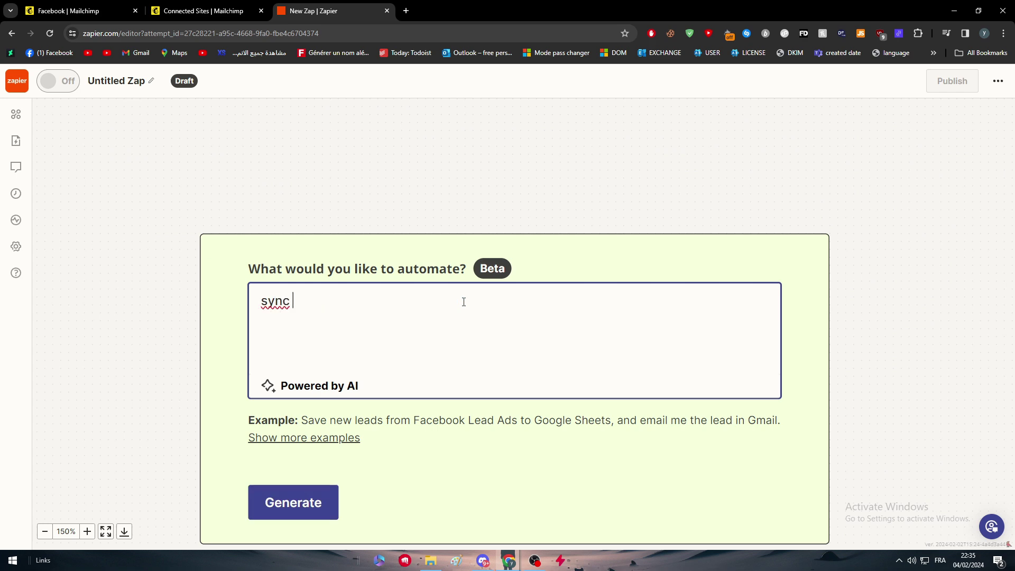
text(mailchi)
text(mp with fac)
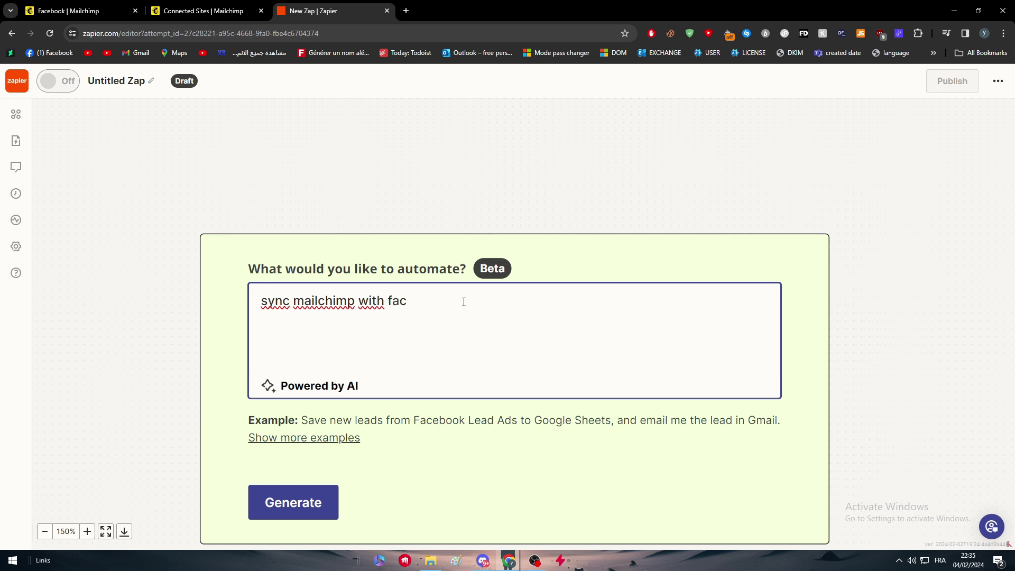
text(ebook)
key(Return)
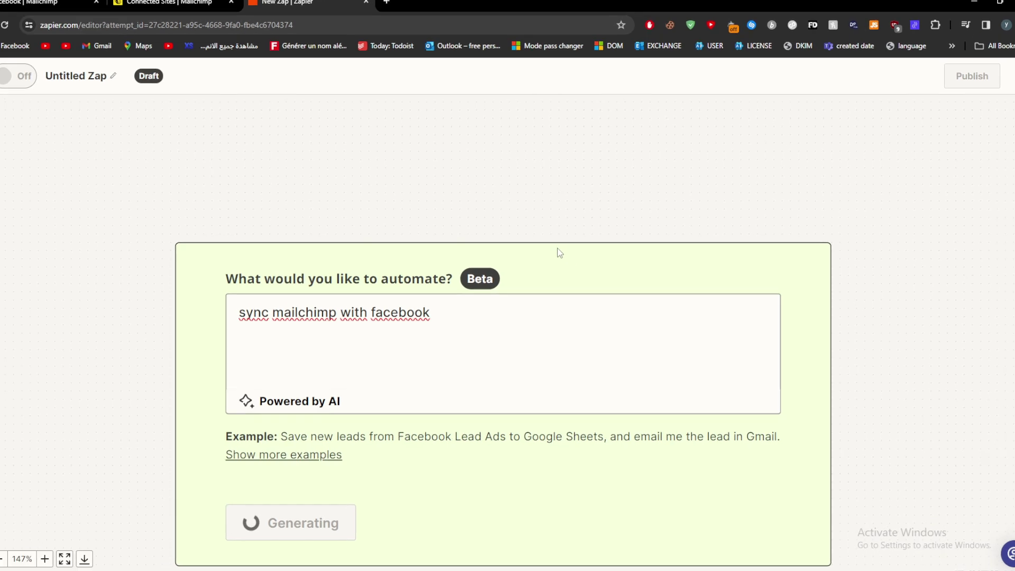
scroll(564, 241, down, 2)
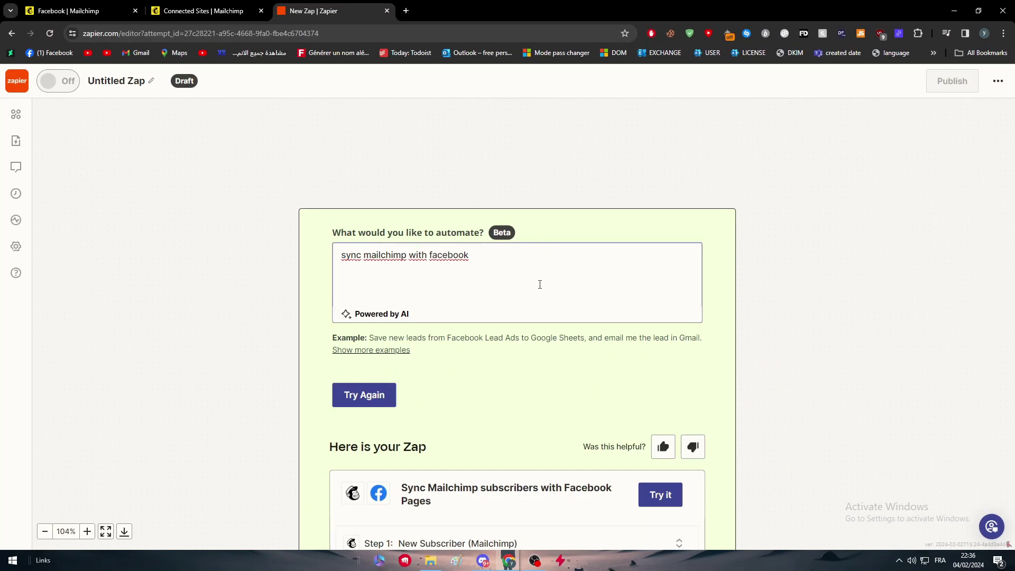
scroll(540, 286, down, 2)
scroll(523, 309, up, 2)
scroll(522, 311, down, 2)
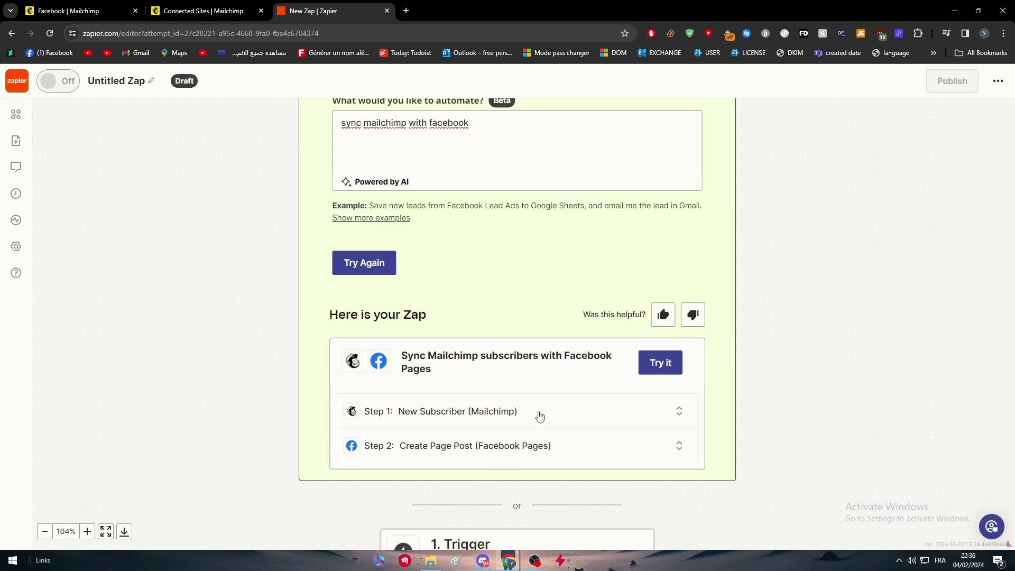
scroll(468, 317, up, 1)
double_click(392, 149)
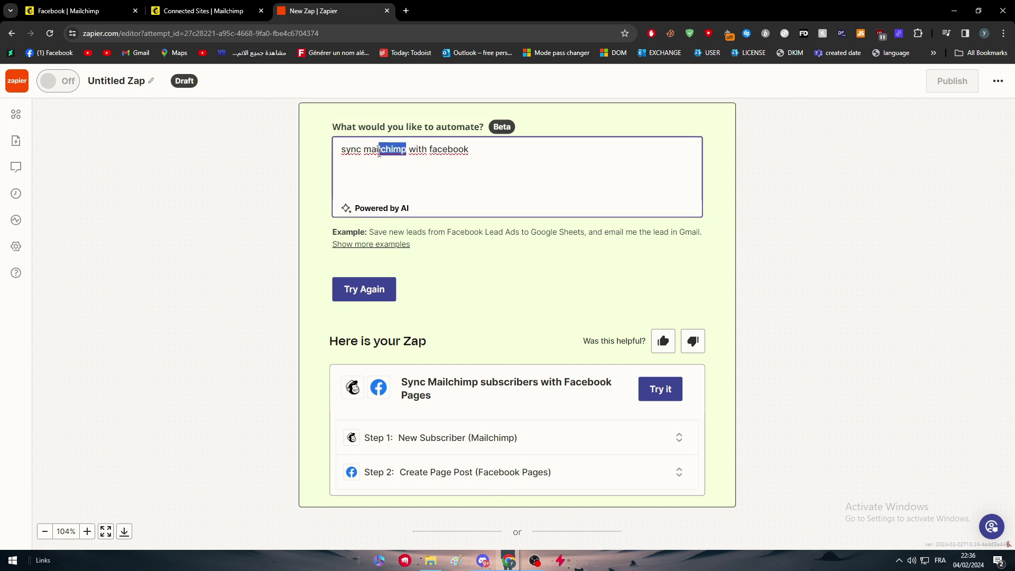
text(facebook)
drag(468, 150, 426, 151)
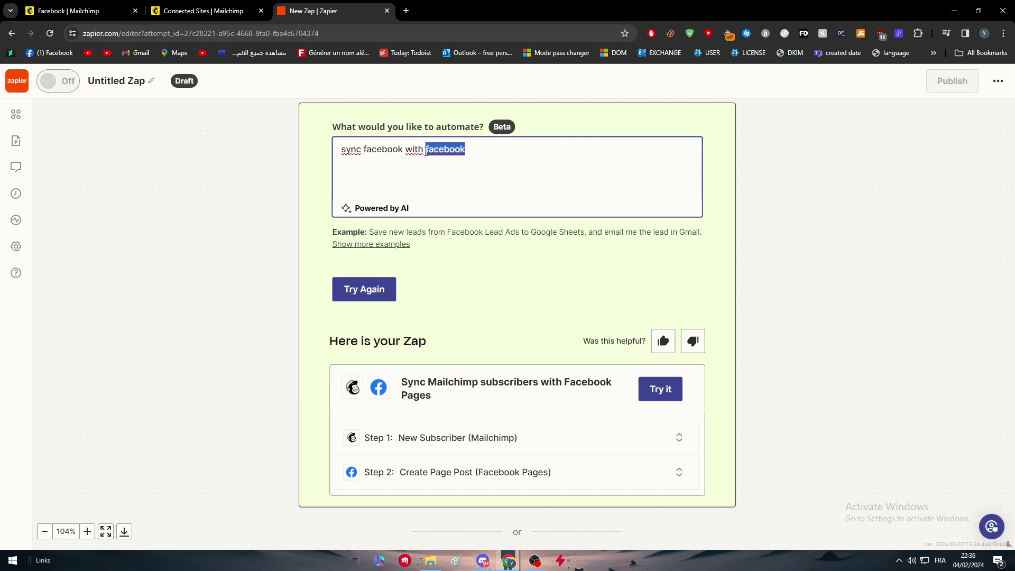
text(mailchimp)
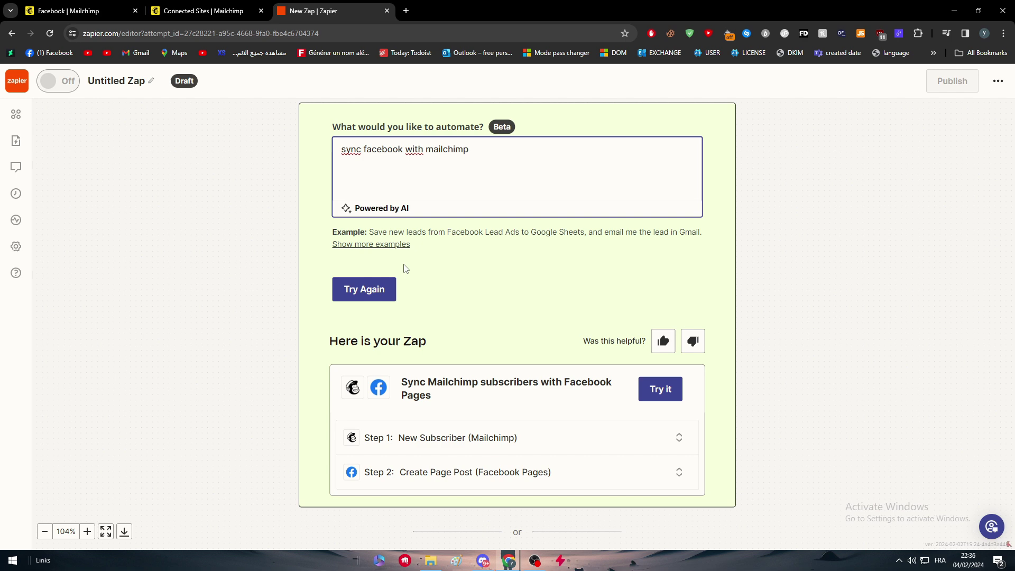
click(361, 290)
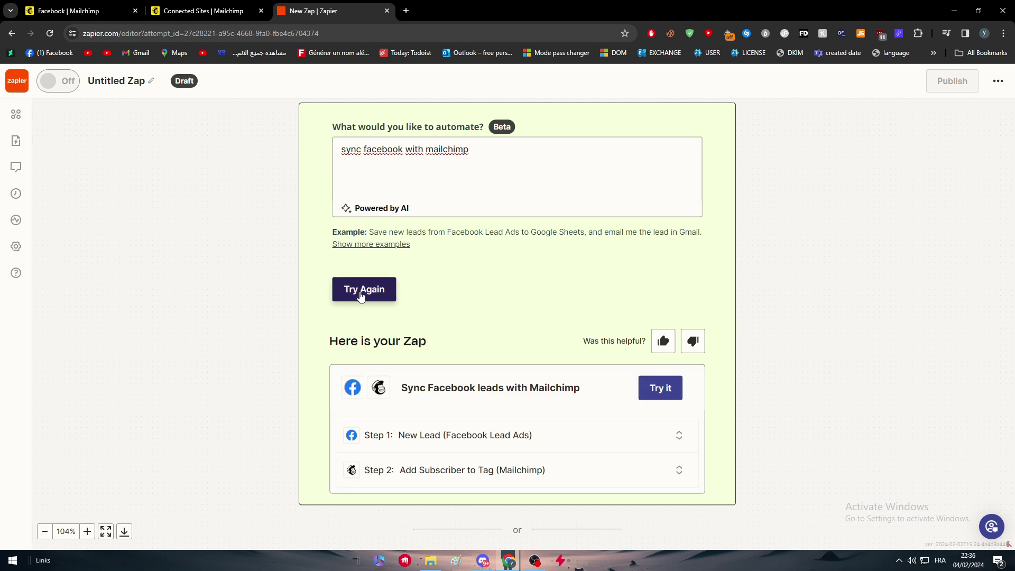
scroll(361, 297, down, 1)
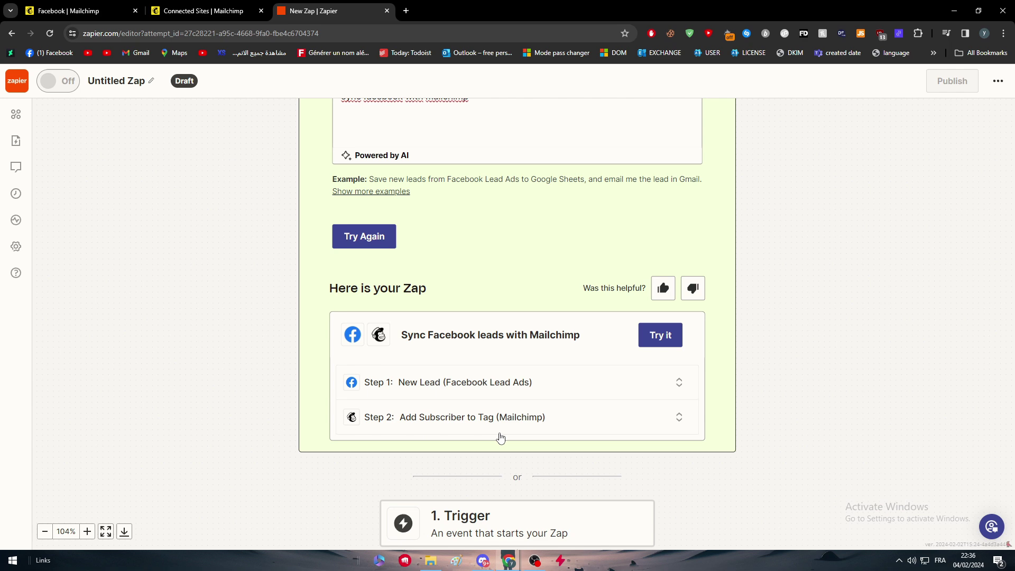
scroll(768, 427, down, 1)
scroll(690, 420, up, 1)
click(660, 335)
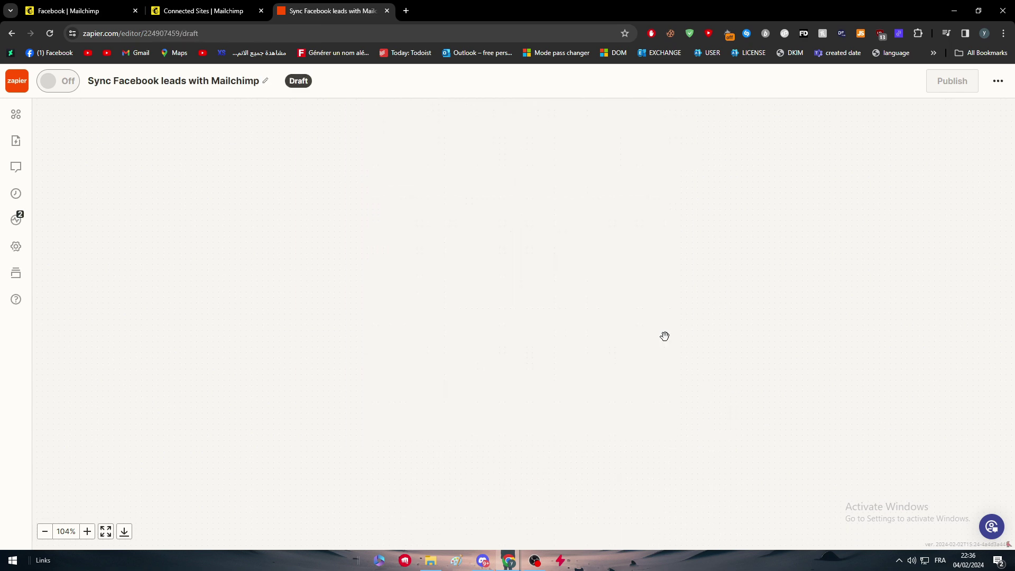
Attempt a Facebook Lead Ads connection, then close the Facebook sign-in popup
click(520, 262)
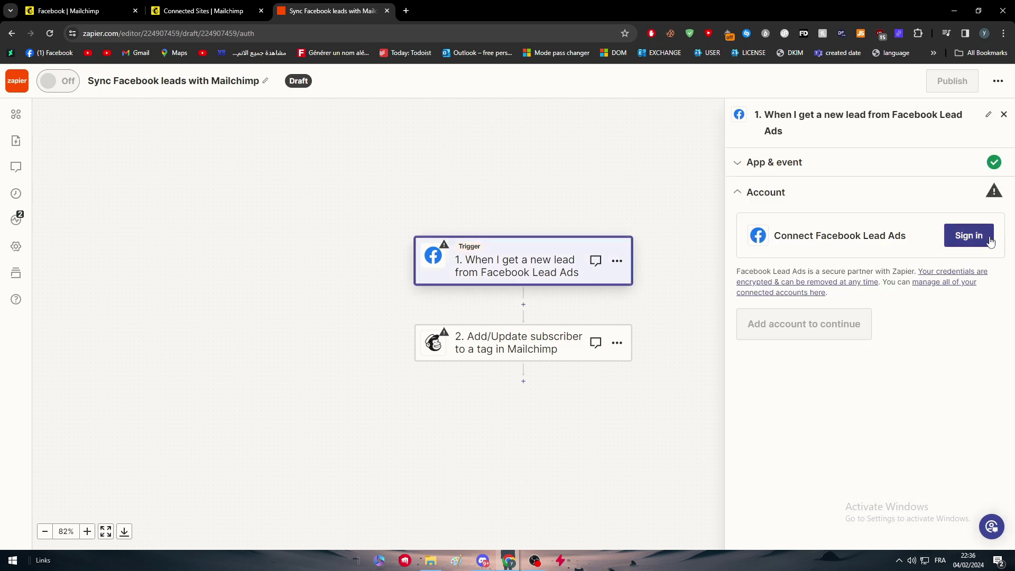
click(973, 235)
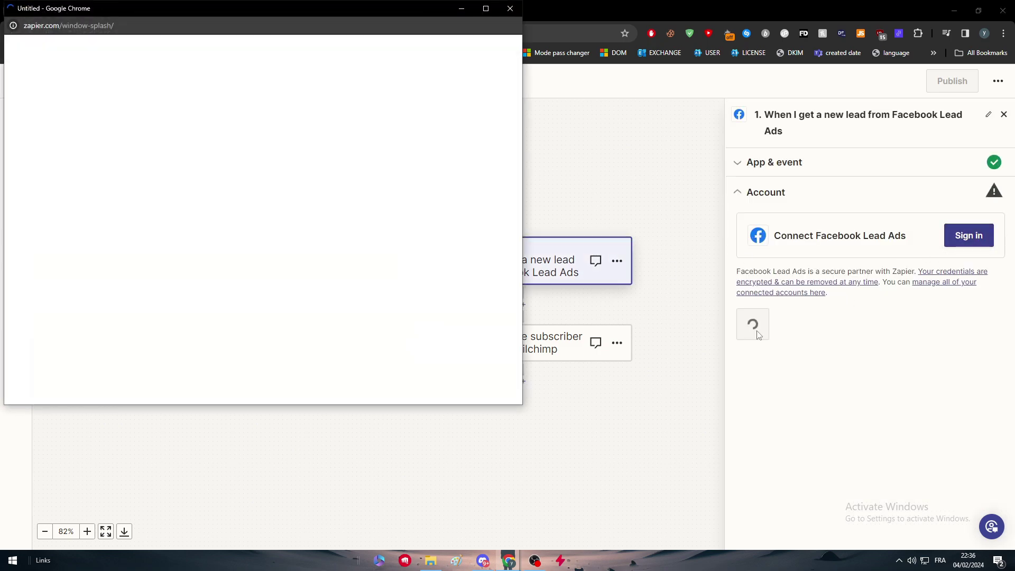
click(510, 9)
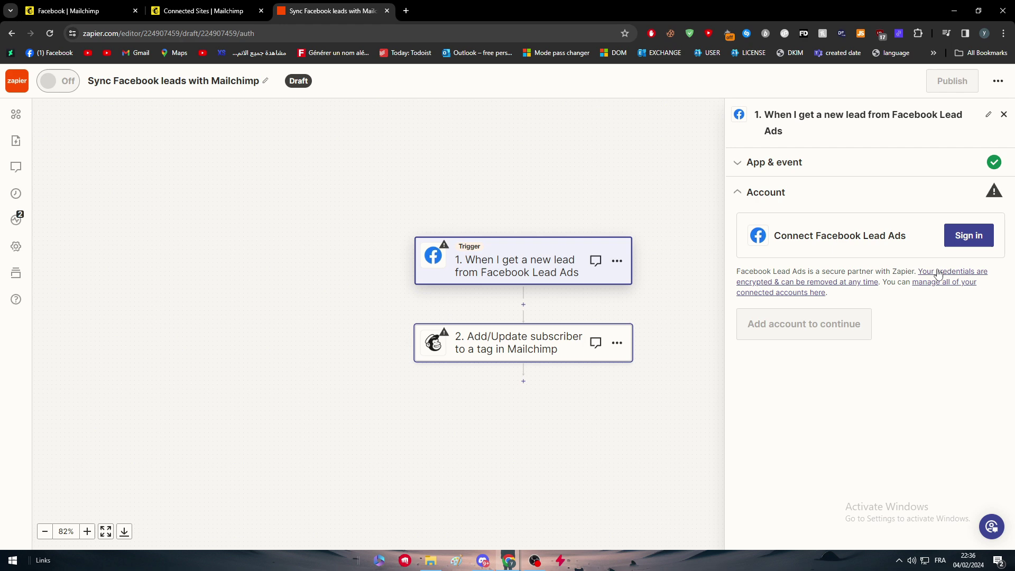
Open the Mailchimp step and select the existing Mailchimp account
click(596, 342)
click(516, 342)
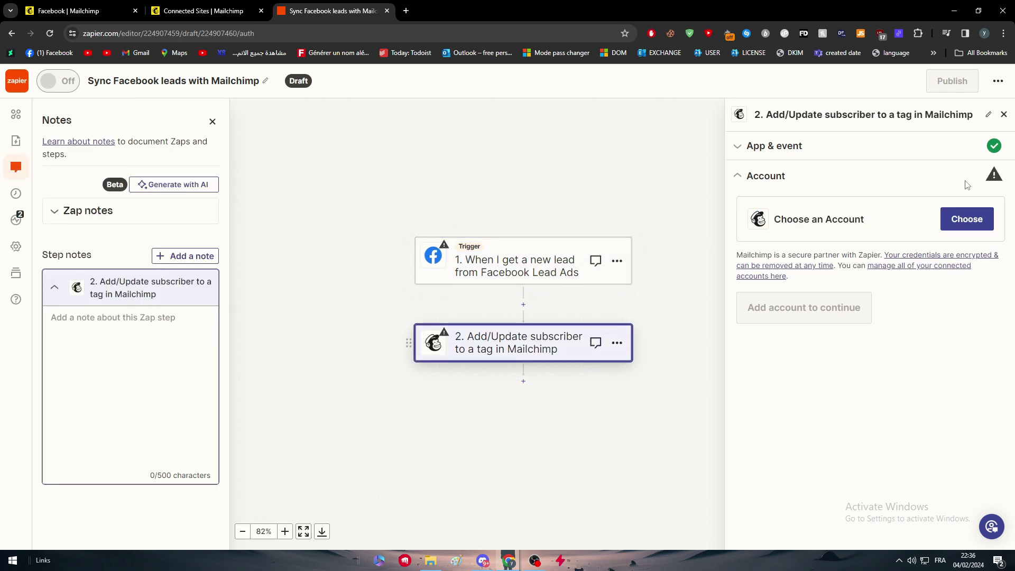
click(966, 220)
click(825, 322)
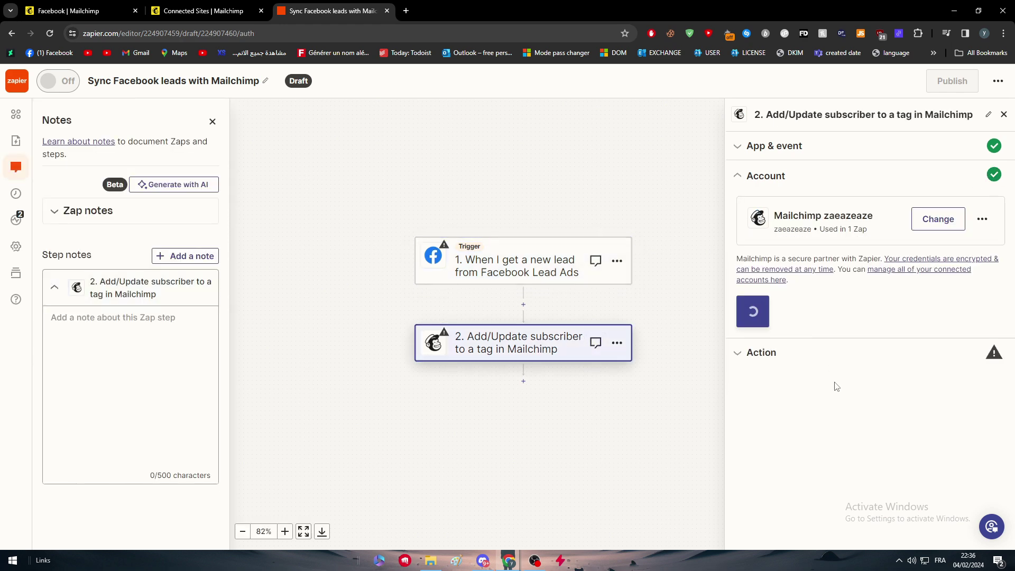
click(768, 311)
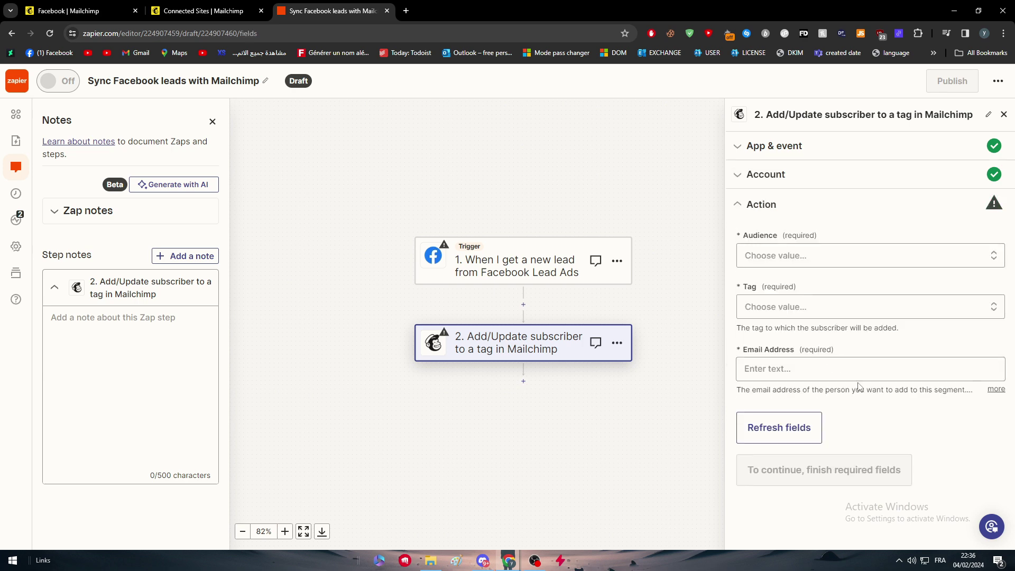
Set the Mailchimp Audience to zaeazeaze and the Tag to Staff
click(856, 255)
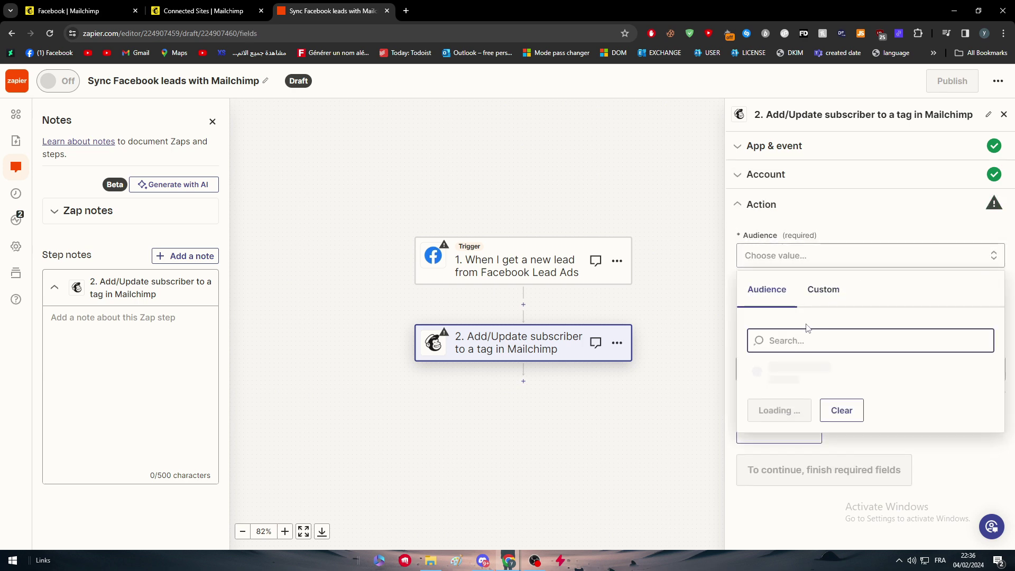
click(781, 375)
click(870, 306)
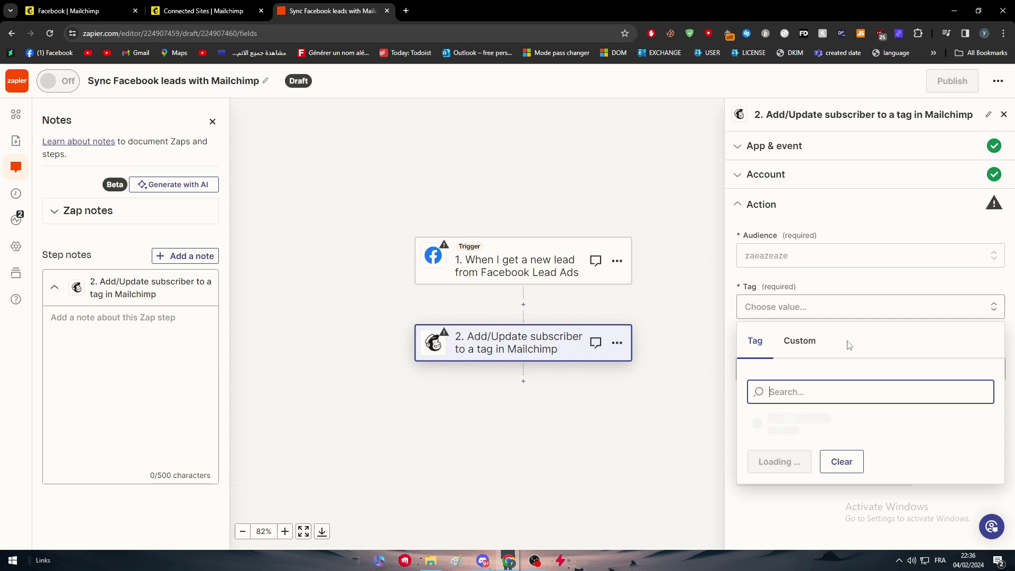
click(786, 427)
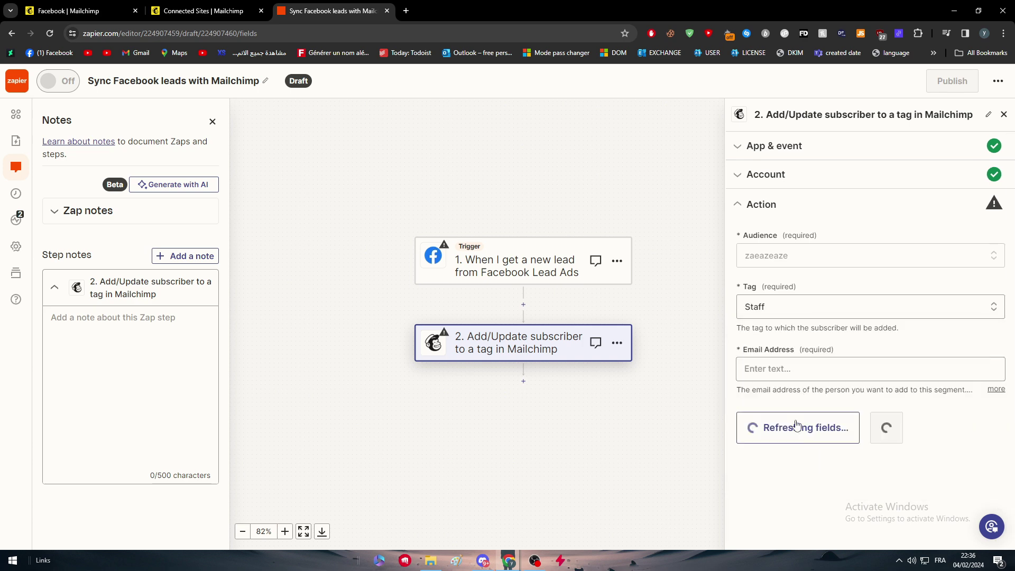
Try the Email Address field, dismiss its data suggestions, and keep Staff as the tag
click(818, 368)
scroll(818, 377, down, 3)
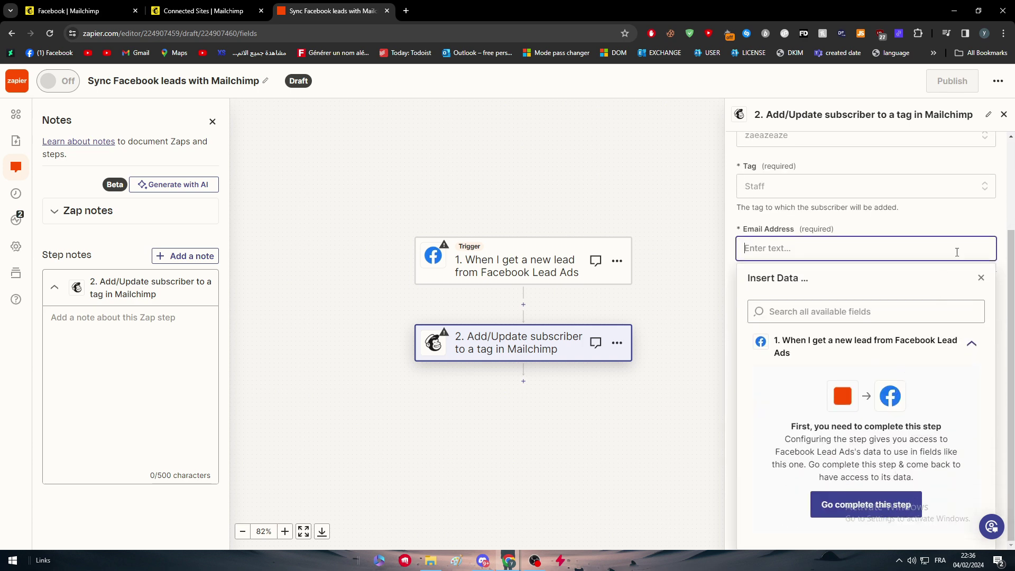
click(959, 253)
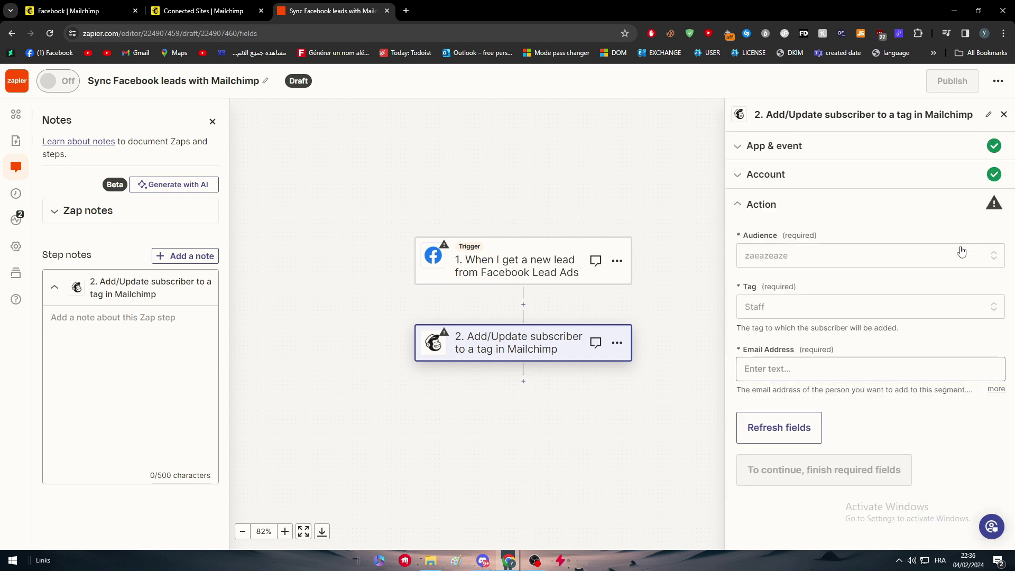
click(809, 306)
click(772, 452)
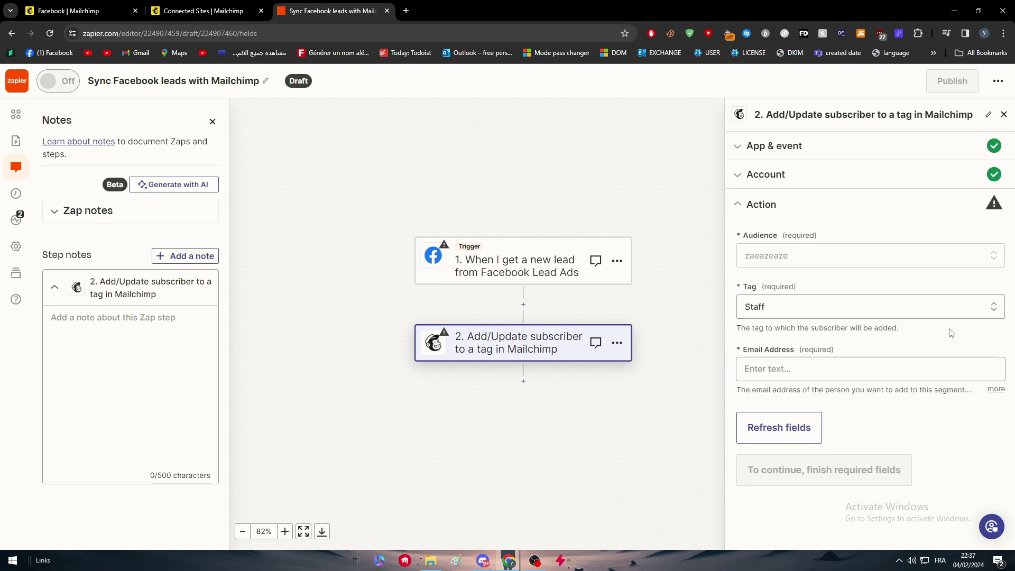
click(869, 366)
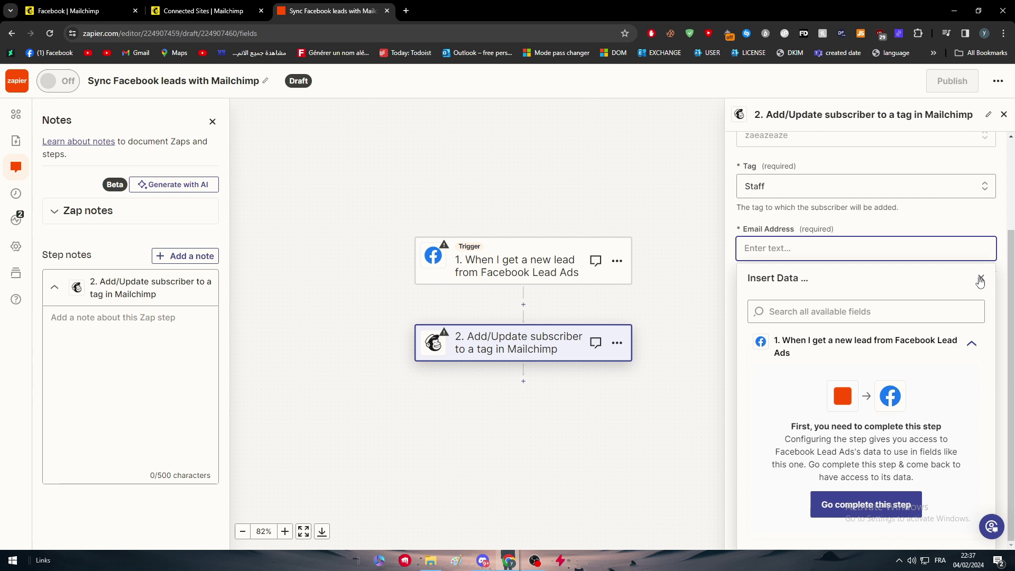
click(853, 328)
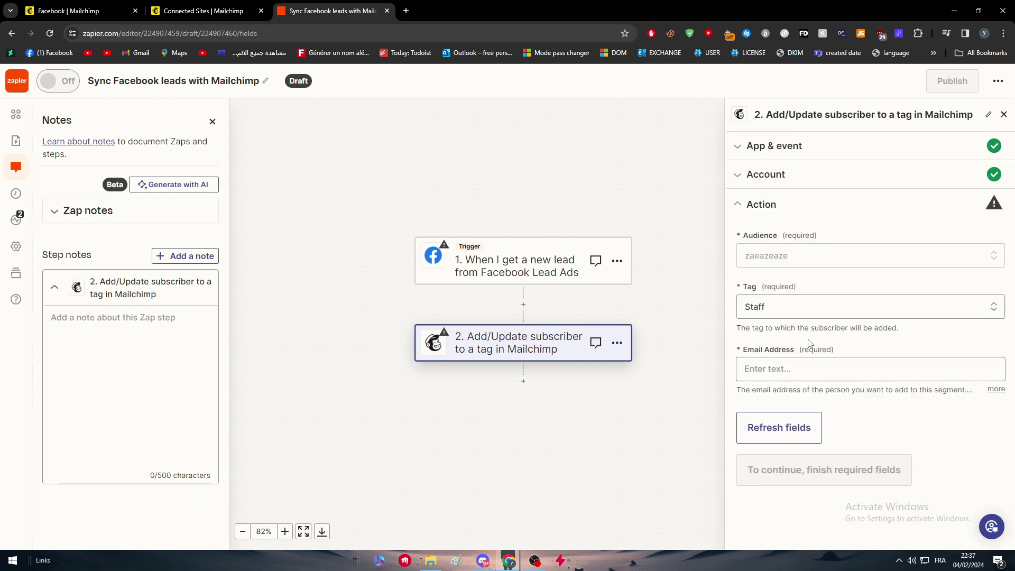